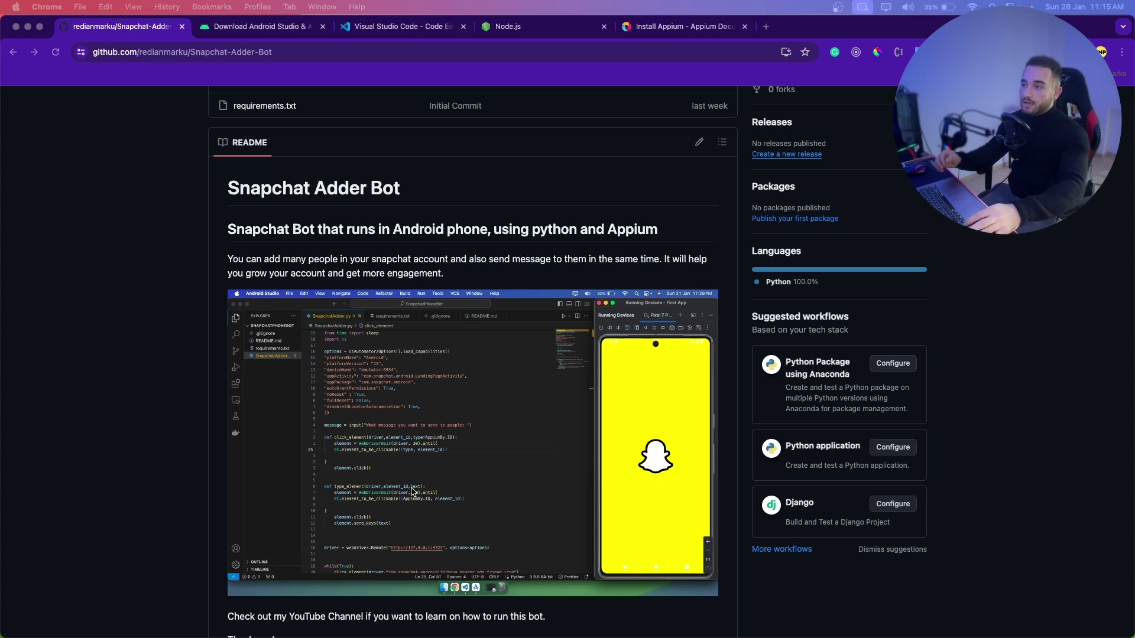
# Step: Bring up the Android Studio download page tab in Chrome
pyautogui.scroll(3, 412, 492)
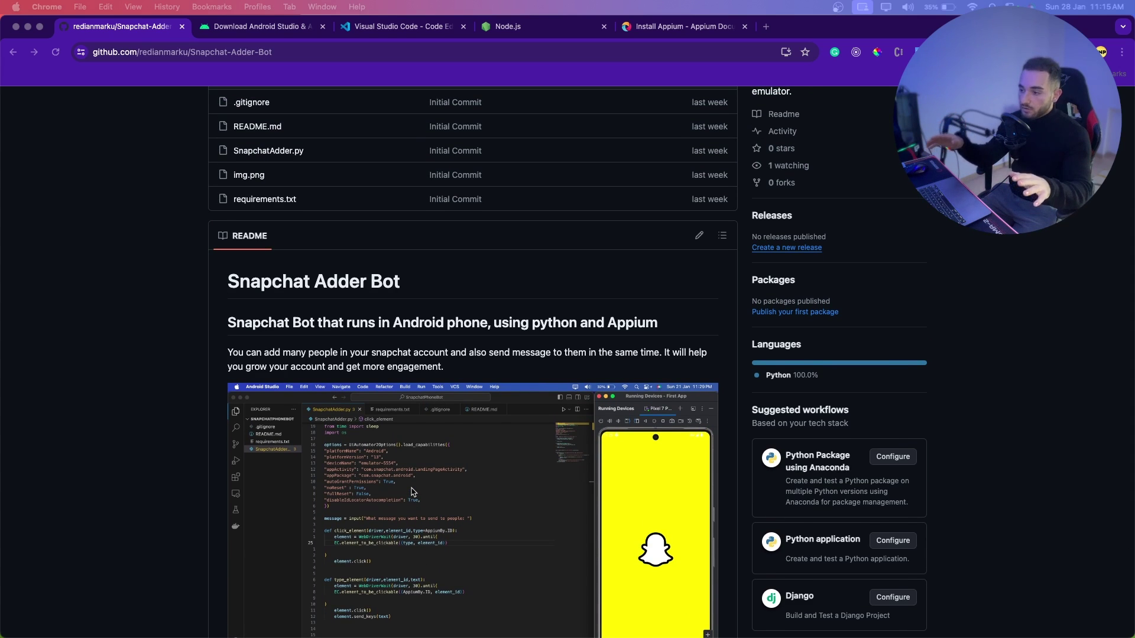
pyautogui.scroll(3, 412, 491)
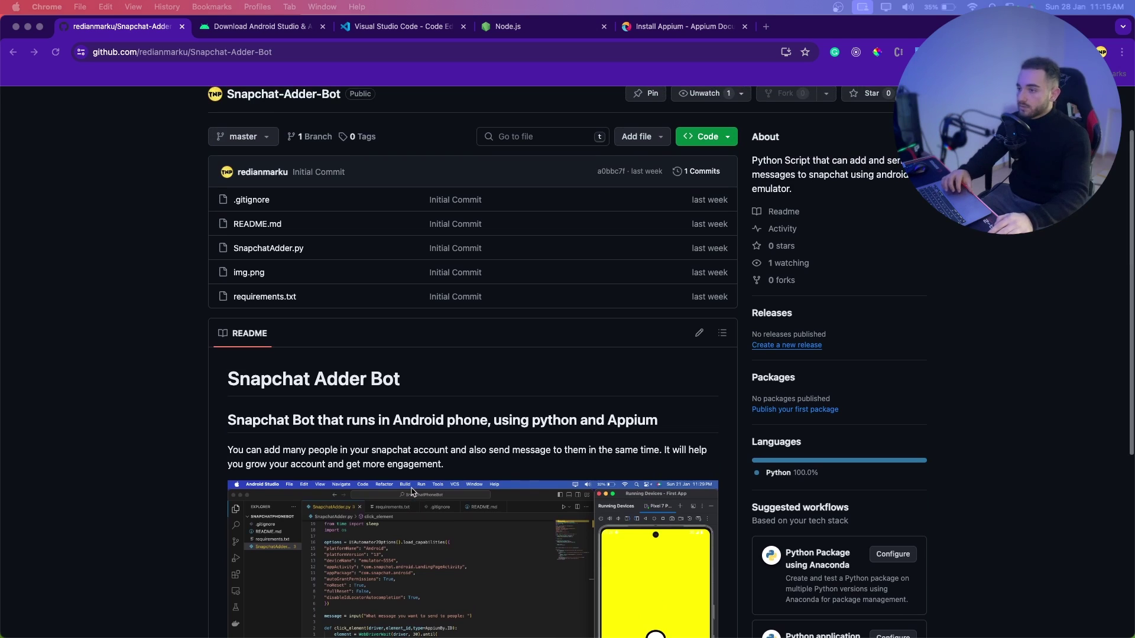
pyautogui.scroll(-2, 293, 396)
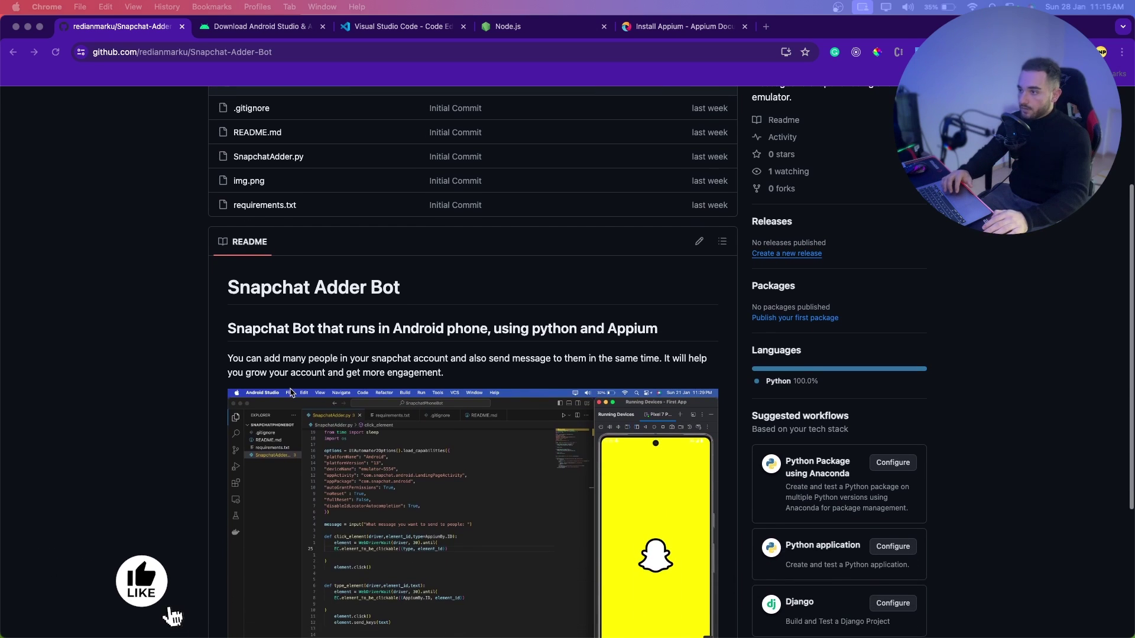
pyautogui.scroll(-3, 293, 393)
pyautogui.scroll(-2, 290, 393)
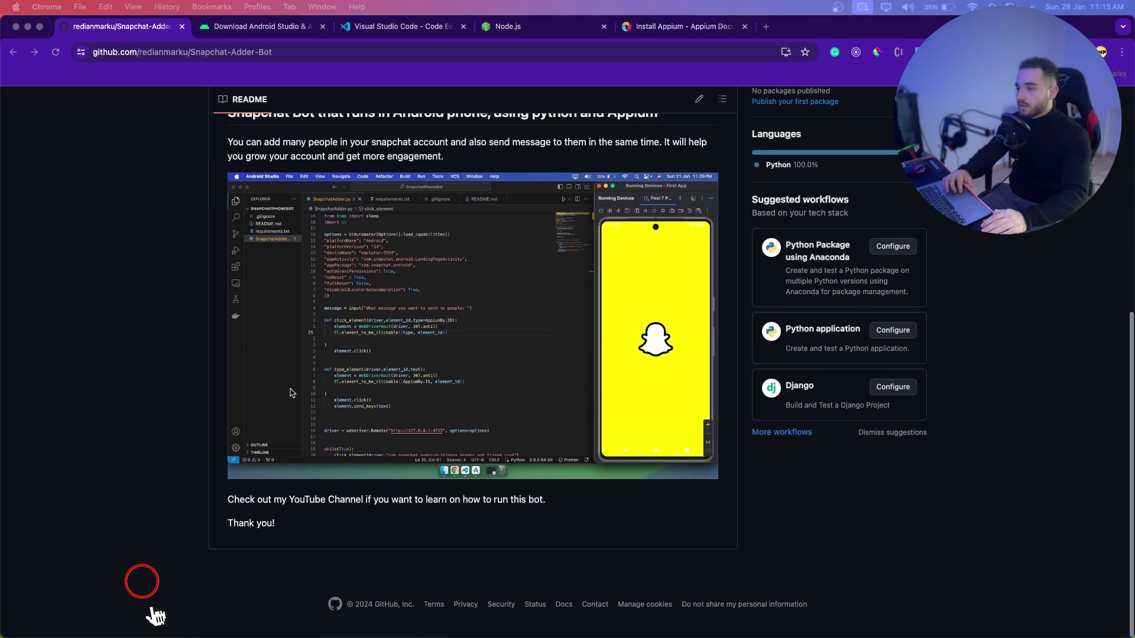
pyautogui.scroll(8, 488, 388)
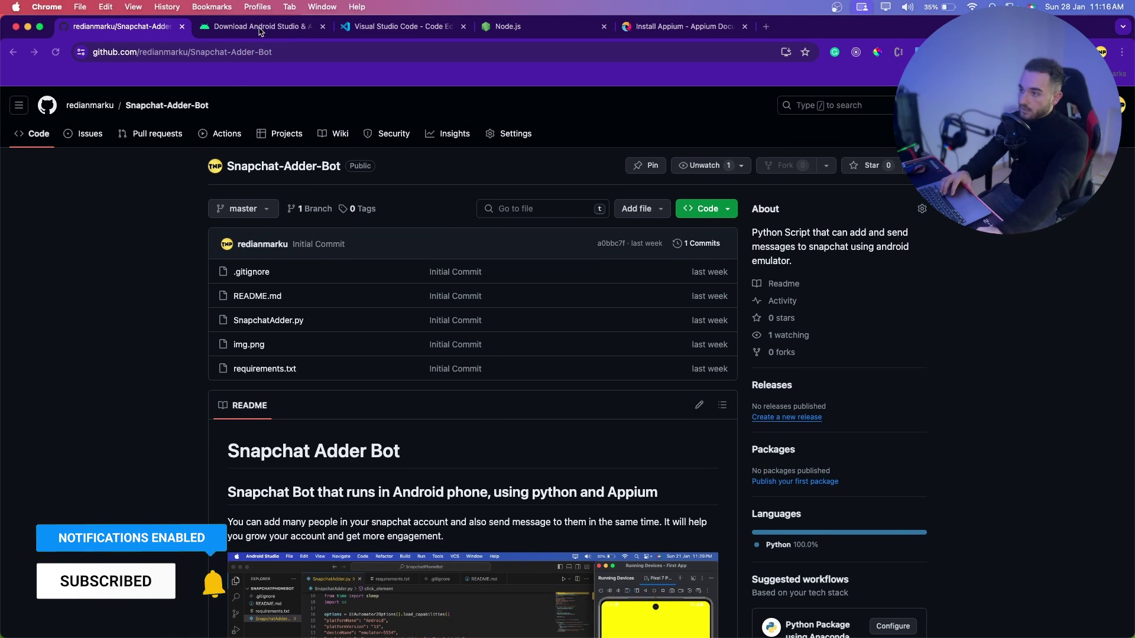
pyautogui.click(260, 29)
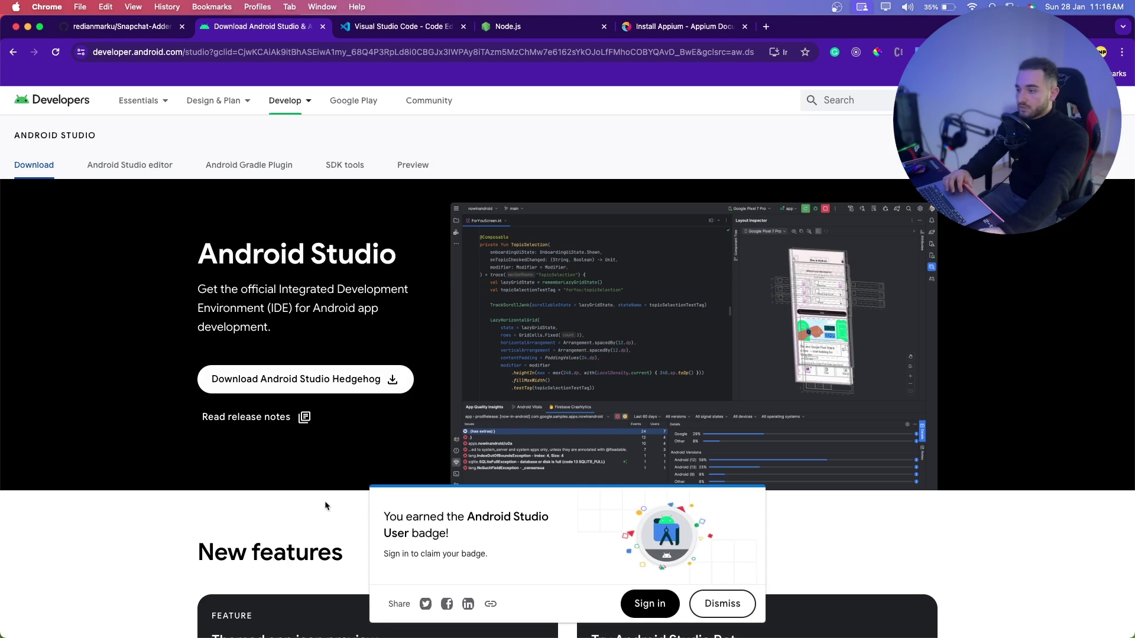
# Step: Dismiss the Android Studio badge popup and look over the Hedgehog download page
pyautogui.click(721, 603)
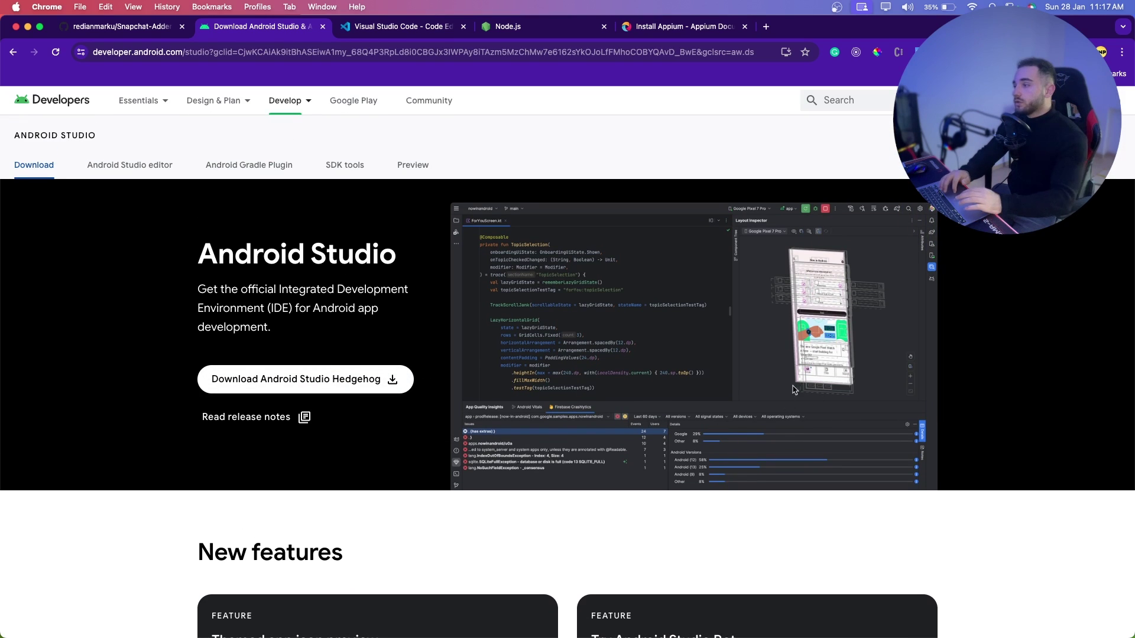
pyautogui.scroll(-5, 823, 404)
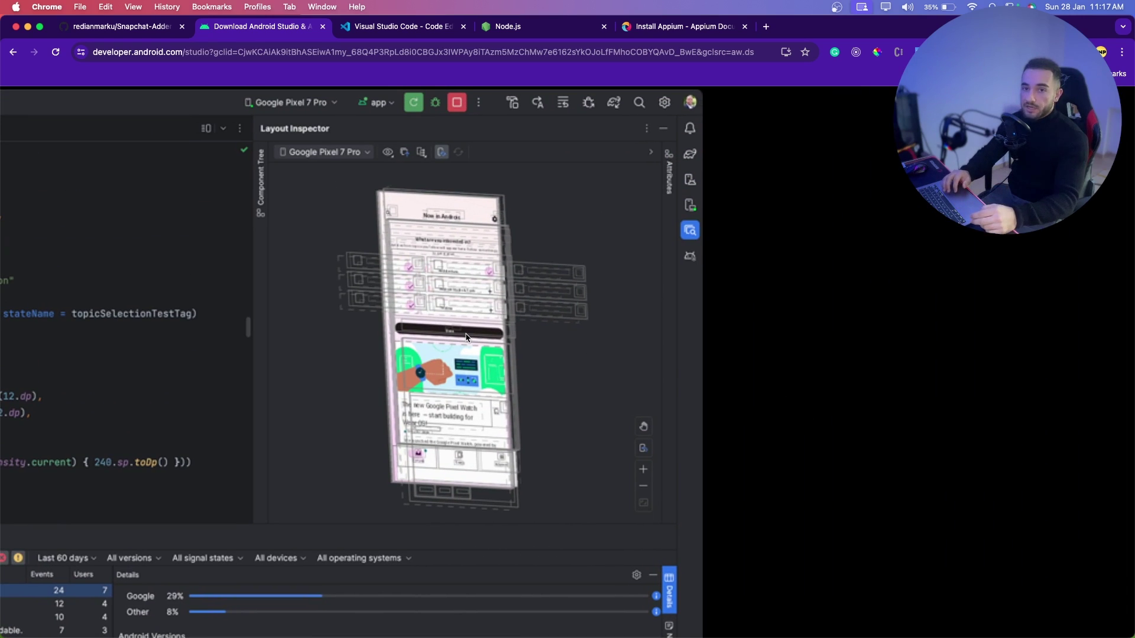
pyautogui.scroll(5, 465, 337)
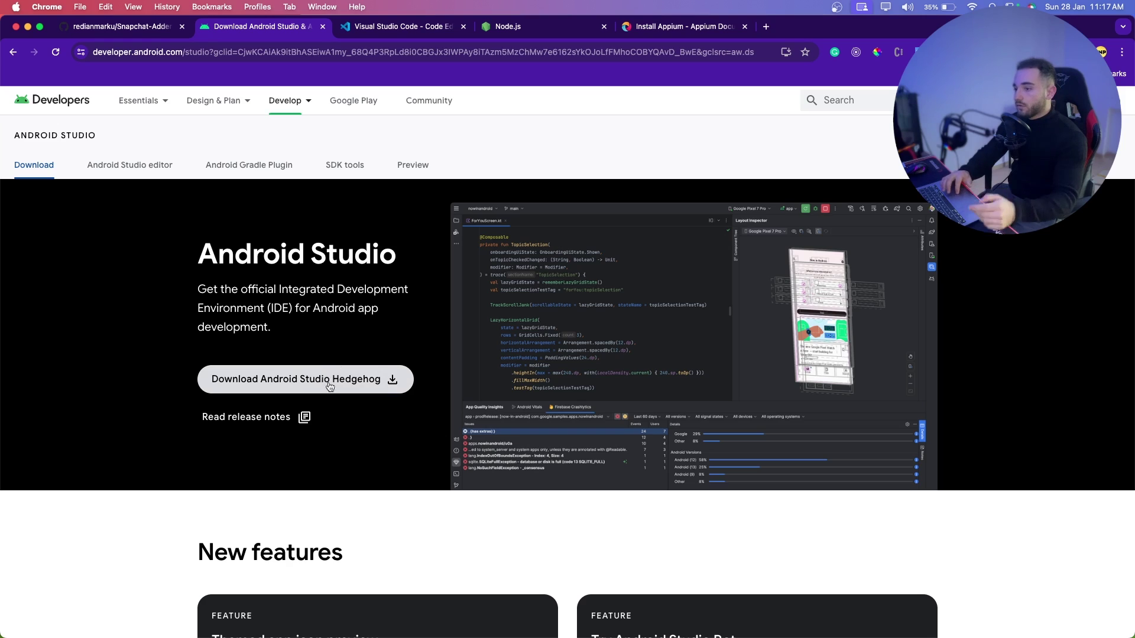
# Step: Look over the Visual Studio Code website's IntelliSense section
pyautogui.click(369, 27)
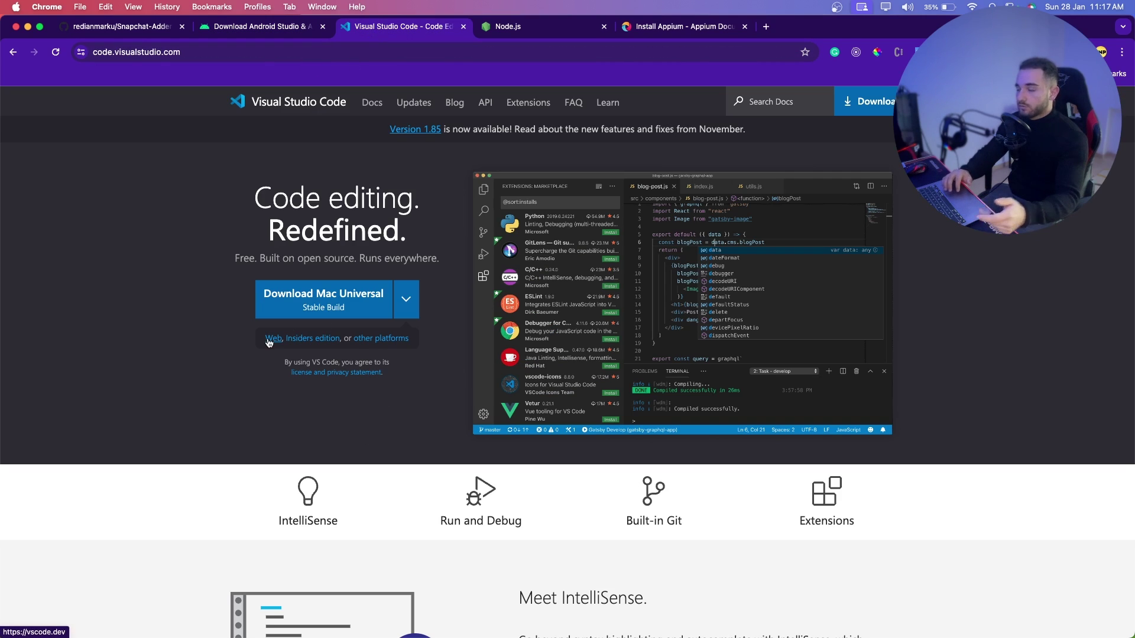
pyautogui.click(317, 503)
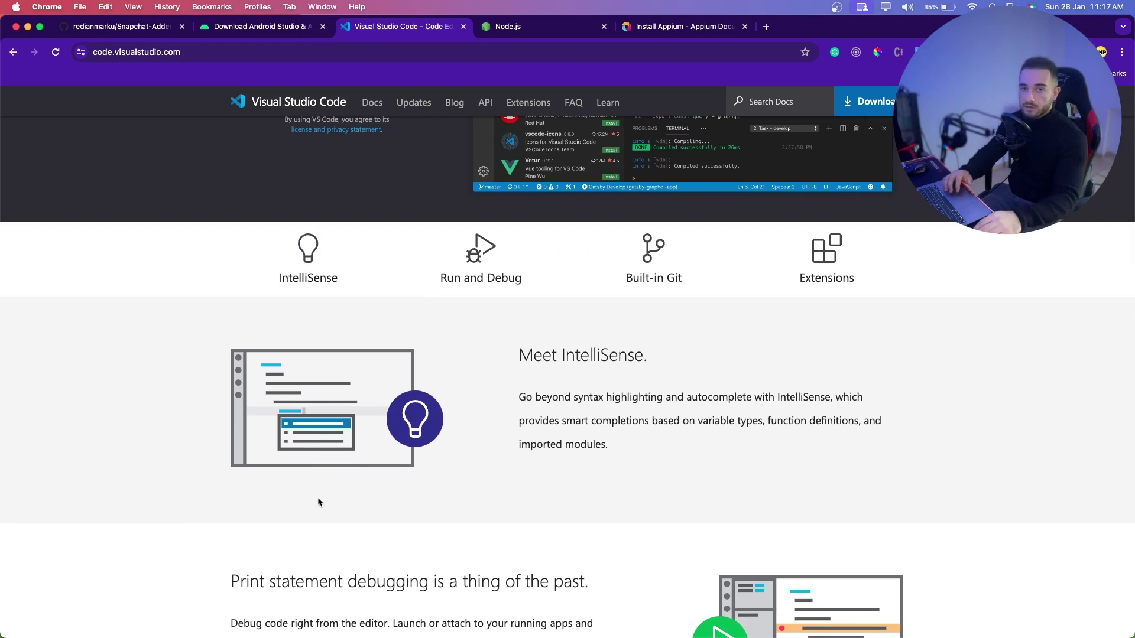
pyautogui.scroll(5, 317, 498)
# Step: Check the Node.js download and Install Appium pages, then return to the Snapchat-Adder-Bot repo
pyautogui.click(523, 27)
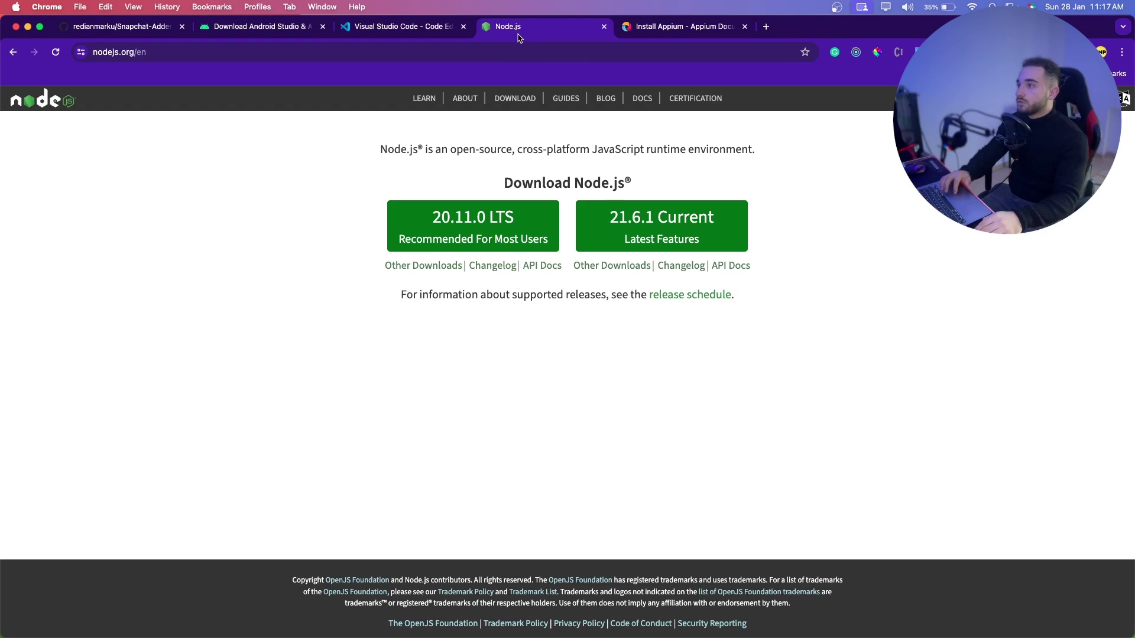
pyautogui.click(202, 60)
pyautogui.click(469, 292)
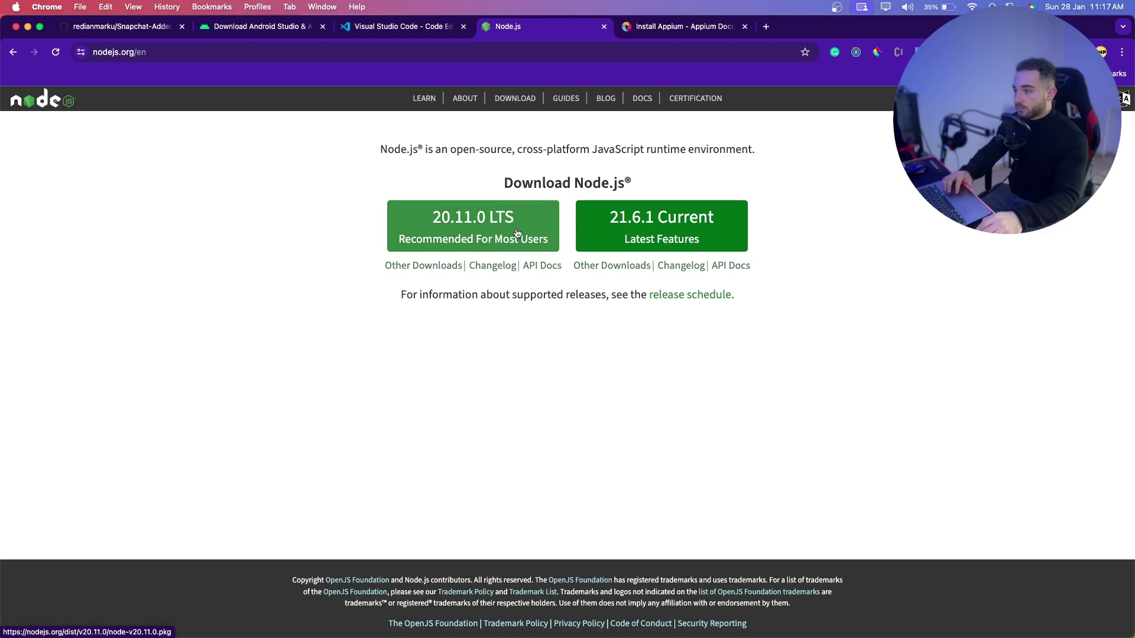
pyautogui.click(655, 30)
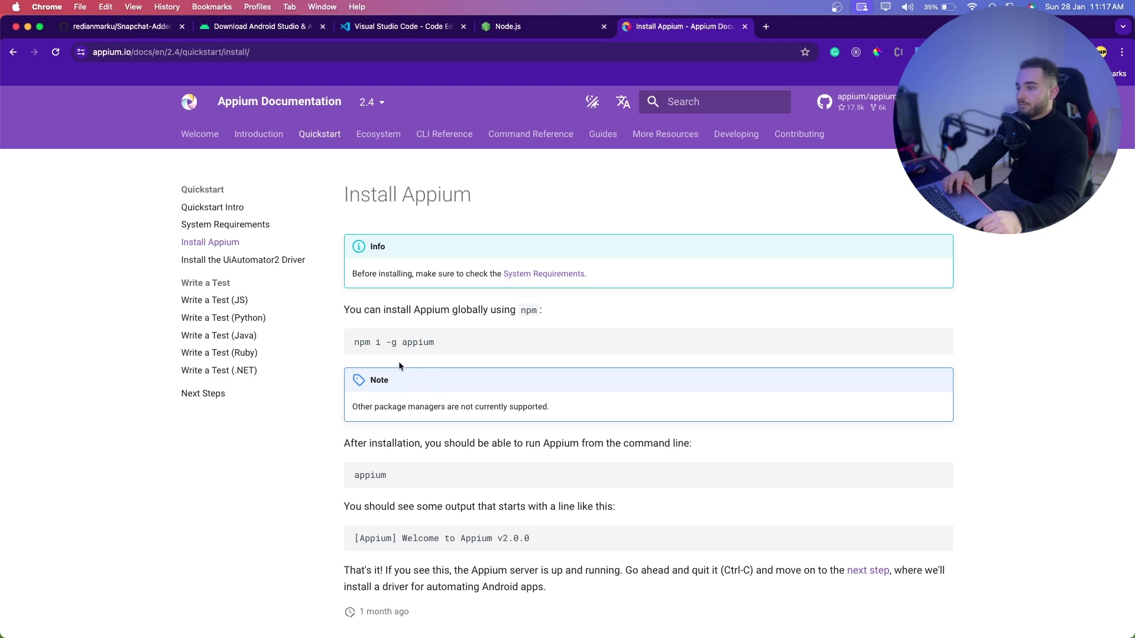
pyautogui.click(121, 27)
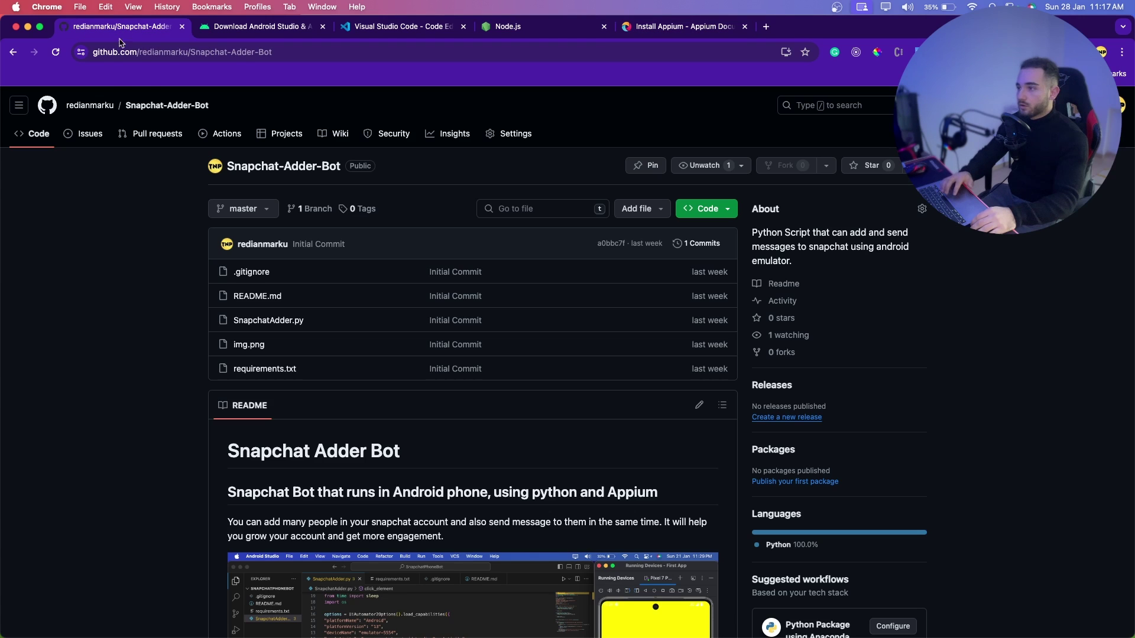
# Step: Download the Snapchat-Adder-Bot repository as a ZIP from the Code menu
pyautogui.scroll(5, 718, 222)
pyautogui.click(709, 209)
pyautogui.scroll(-2, 460, 582)
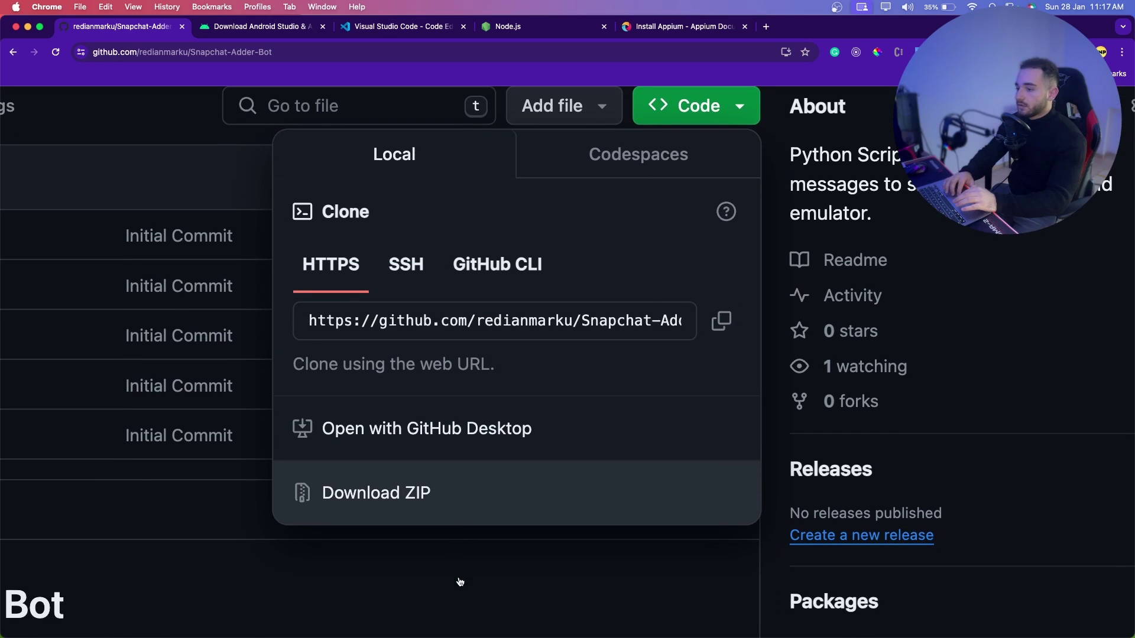
pyautogui.scroll(-5, 446, 504)
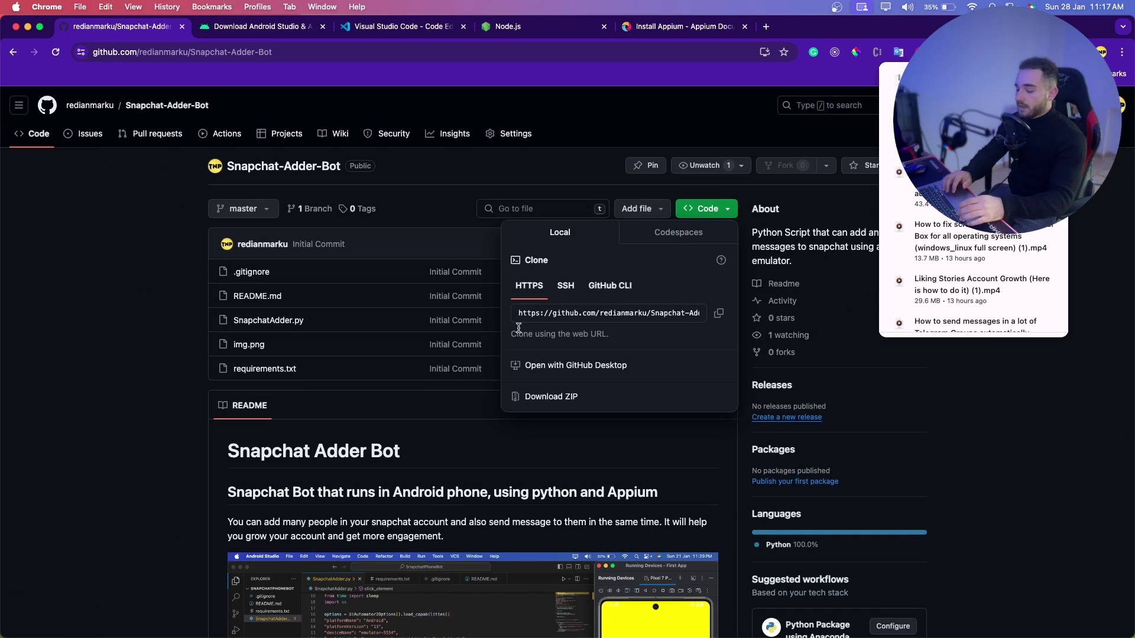
# Step: Launch Finder through Spotlight search
pyautogui.press('super+space')
pyautogui.write('finder')
pyautogui.press('Return')
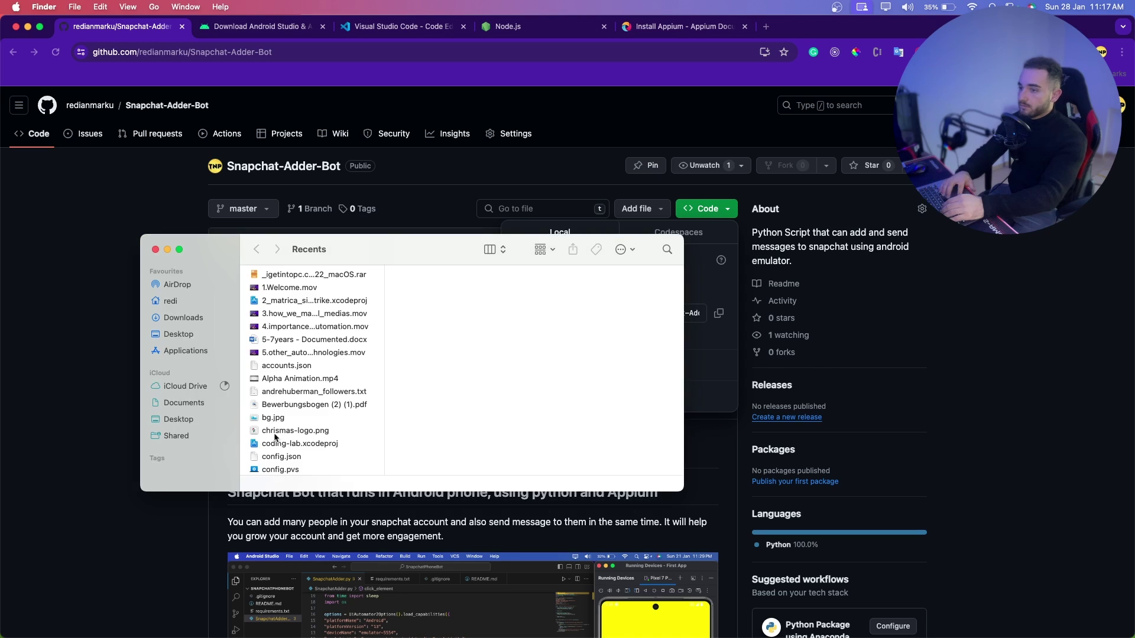
# Step: Extract Snapchat-Adder-Bot-master.zip in Downloads and check the extracted folder
pyautogui.click(184, 319)
pyautogui.click(318, 294)
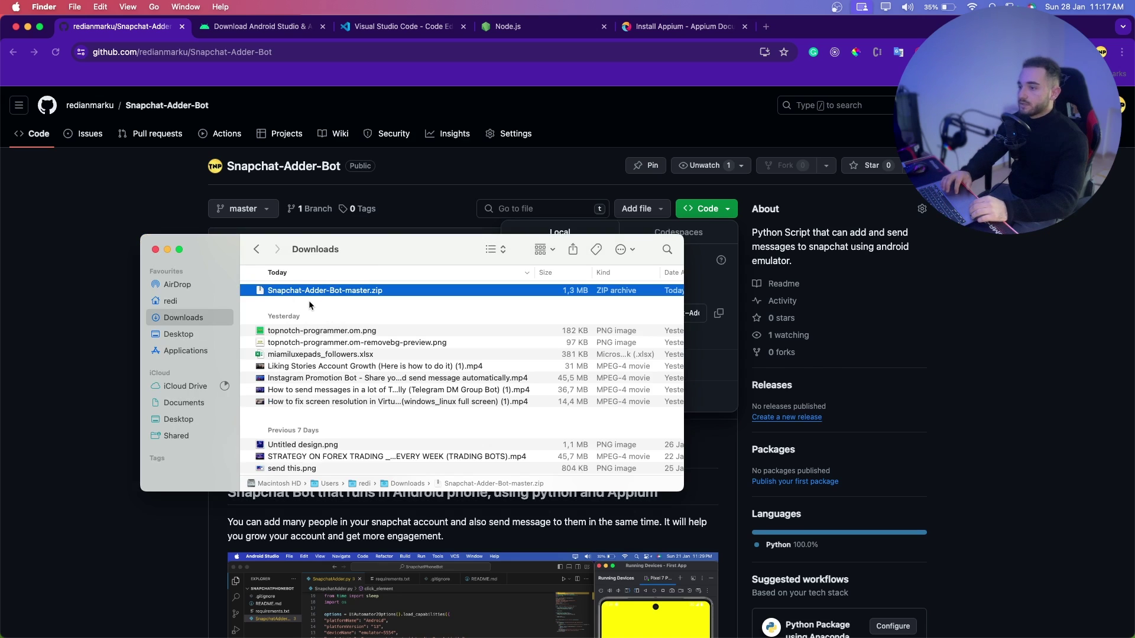
pyautogui.doubleClick(341, 291)
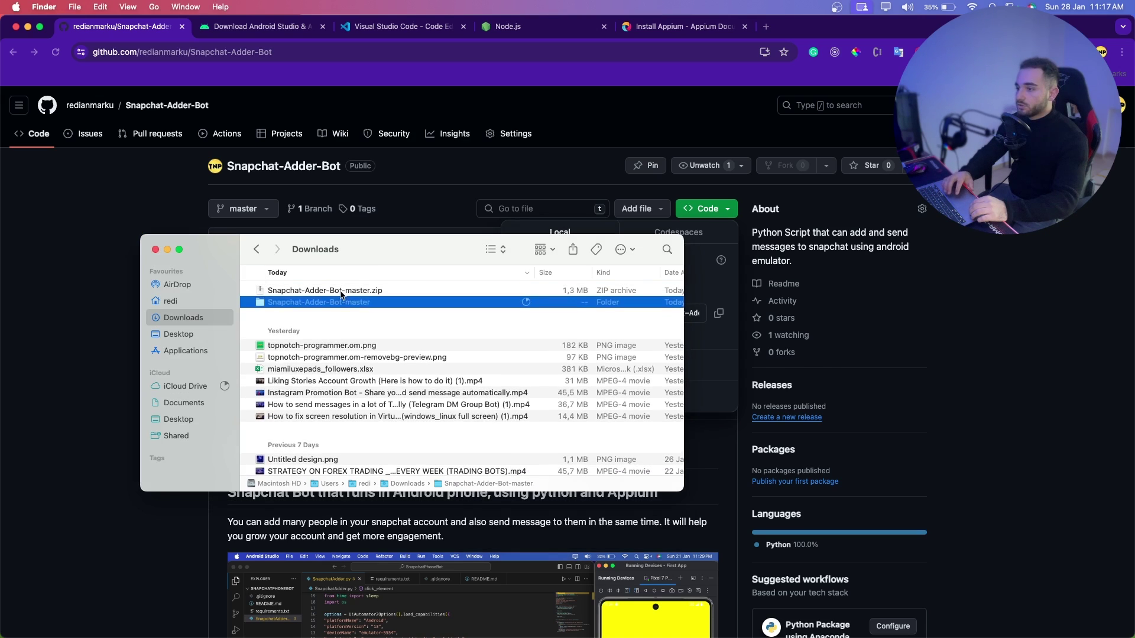
pyautogui.doubleClick(370, 302)
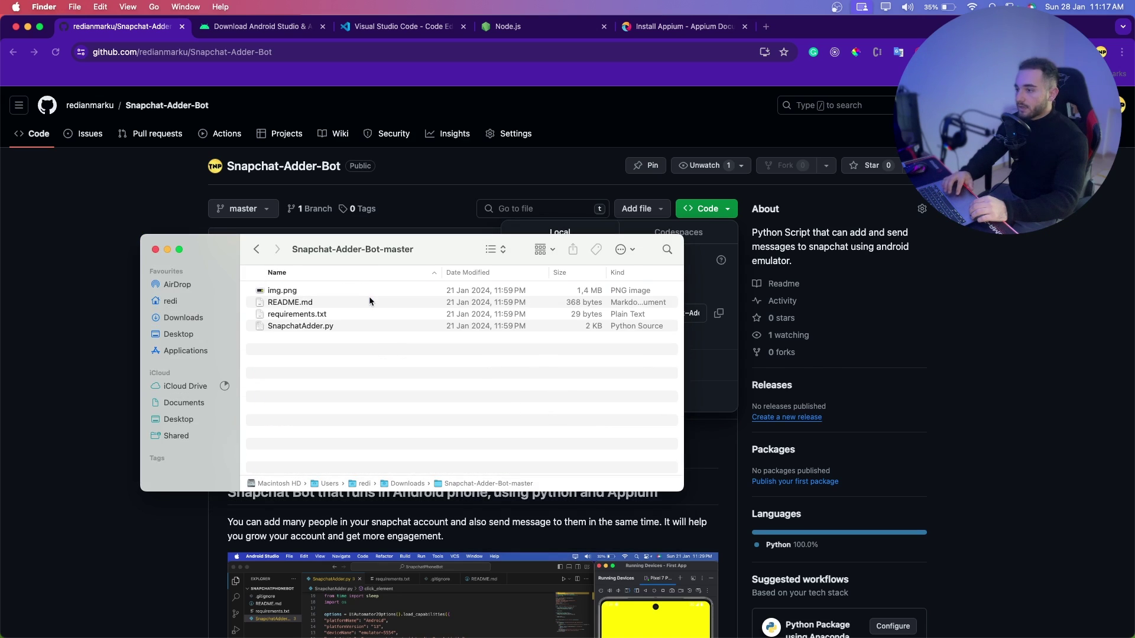
pyautogui.click(257, 249)
# Step: Rename the extracted folder to Snap-Bot and close the Finder window
pyautogui.click(323, 305)
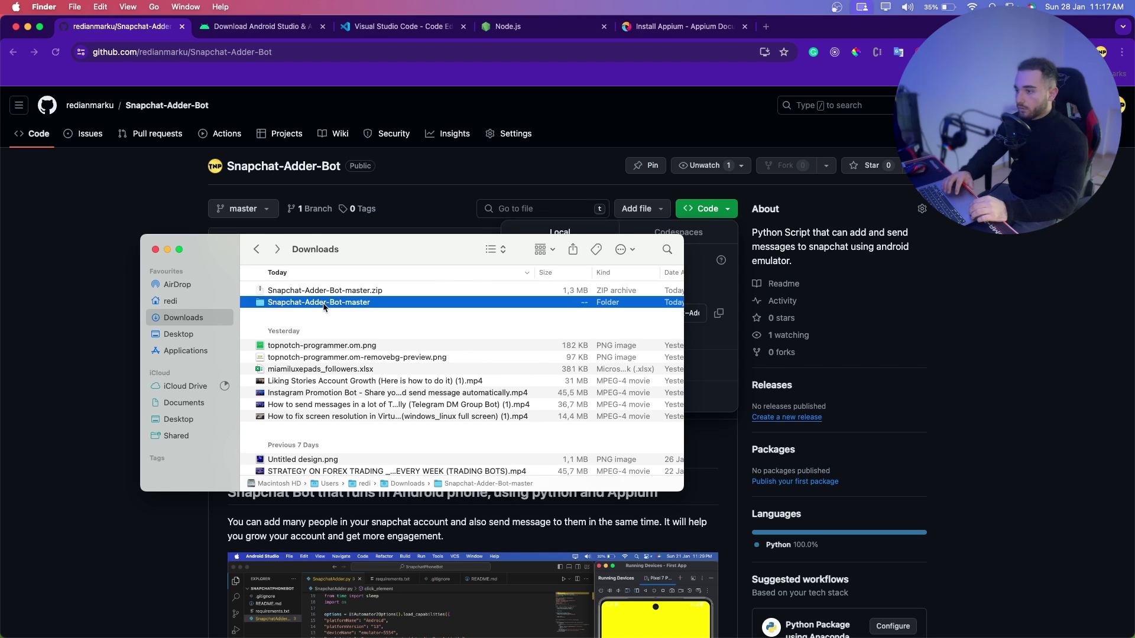
pyautogui.press('Return')
pyautogui.write('SNp')
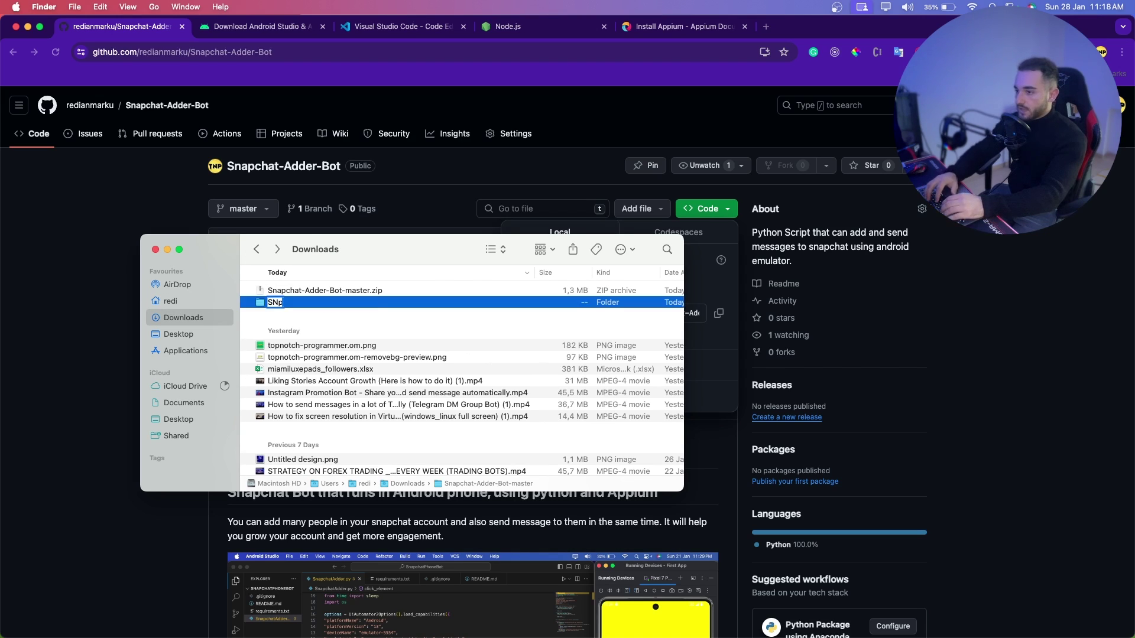
pyautogui.write('-Bot')
pyautogui.press('Return')
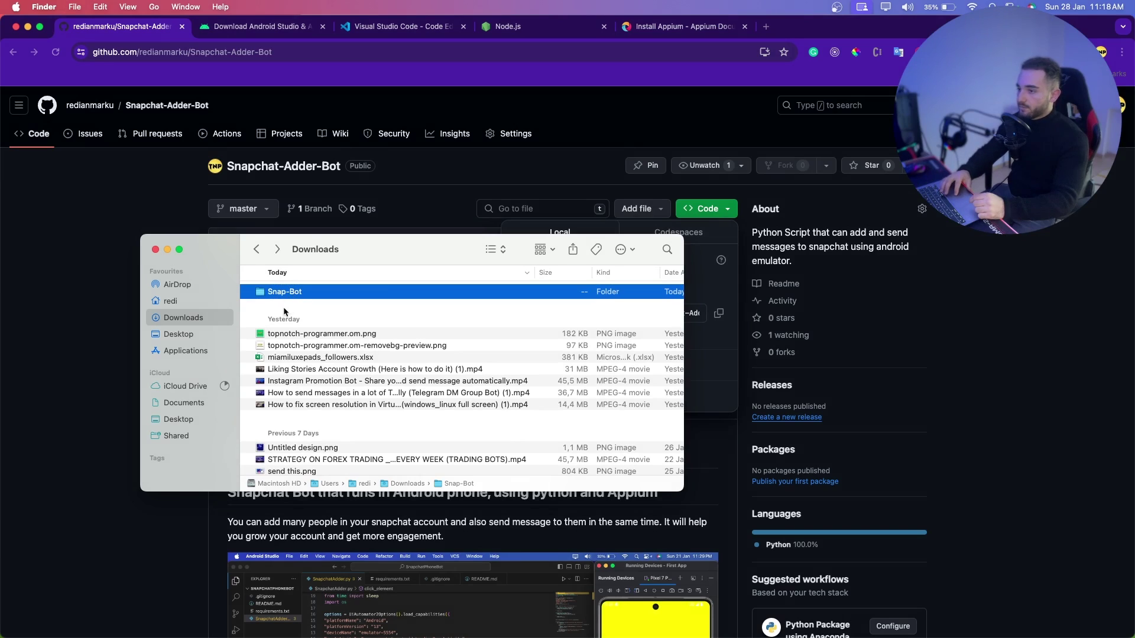
pyautogui.press('Return')
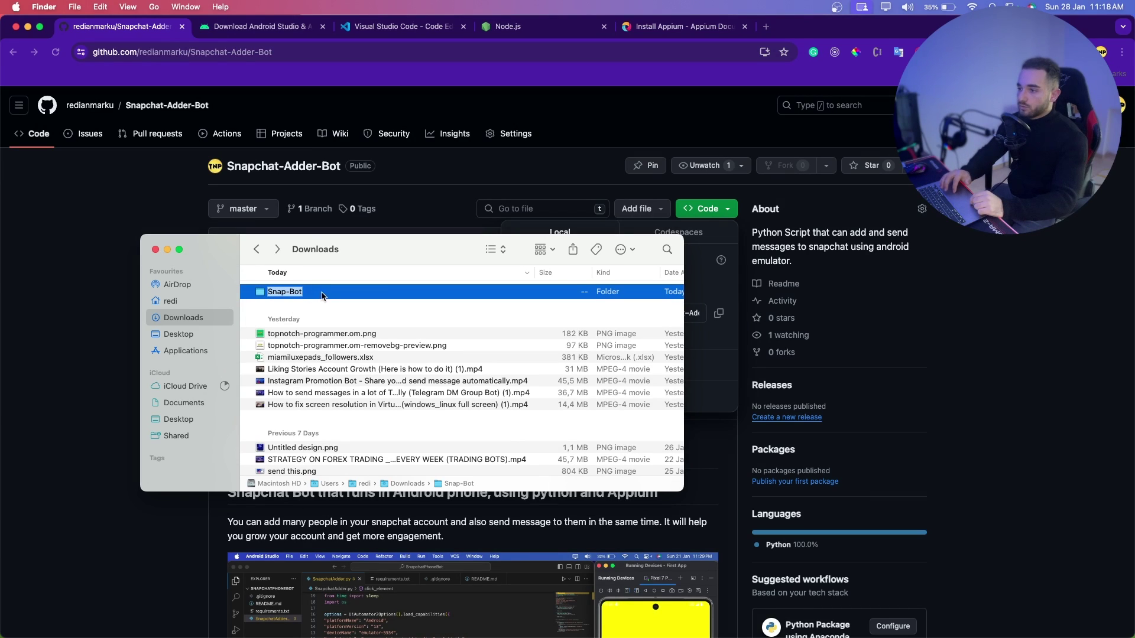
pyautogui.press('cmd+w')
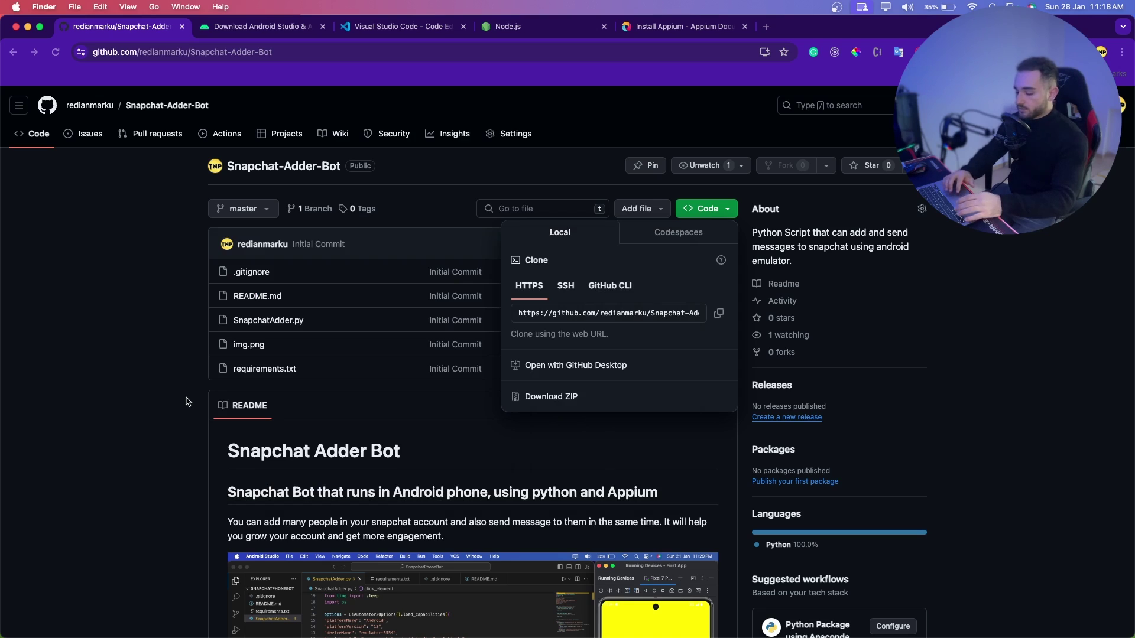
pyautogui.press('cmd+space')
# Step: Launch Visual Studio Code by searching 'code' and centre its window
pyautogui.write('code')
pyautogui.press('Return')
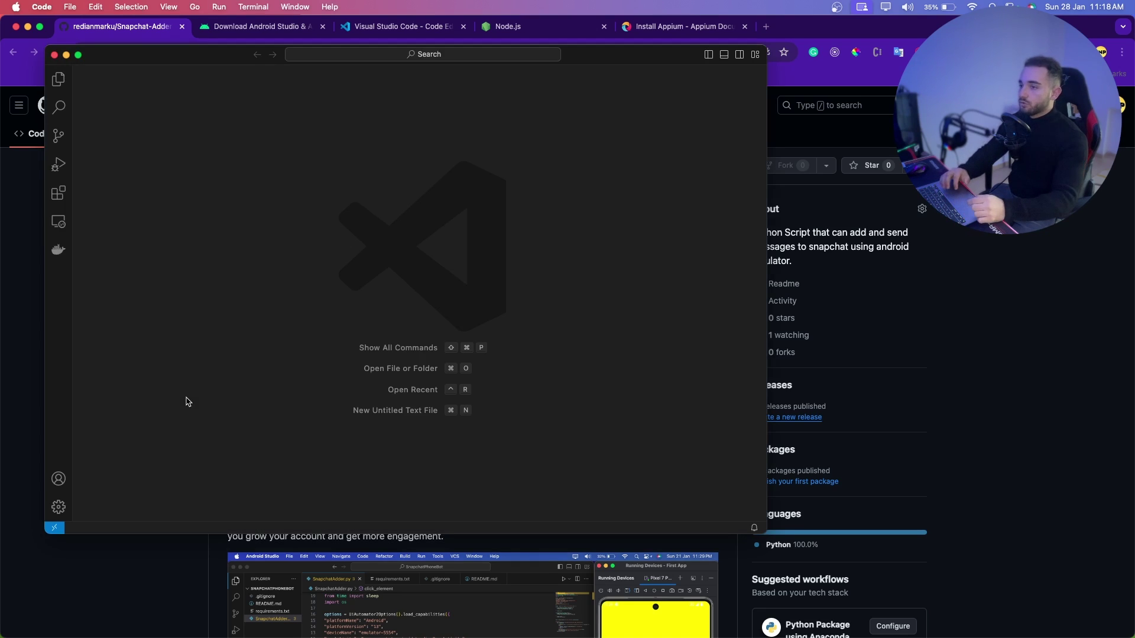
pyautogui.moveTo(207, 56); pyautogui.dragTo(320, 65)
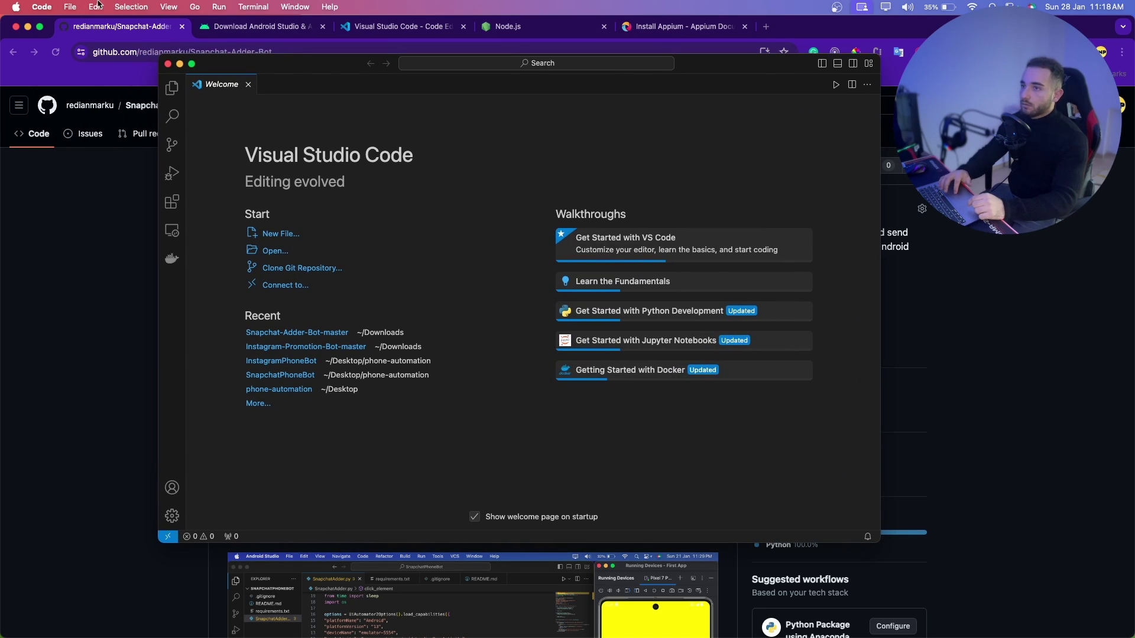
# Step: Open the Desktop's Snap-Bot folder as the project and close the Welcome tab
pyautogui.click(70, 6)
pyautogui.click(105, 84)
pyautogui.click(325, 231)
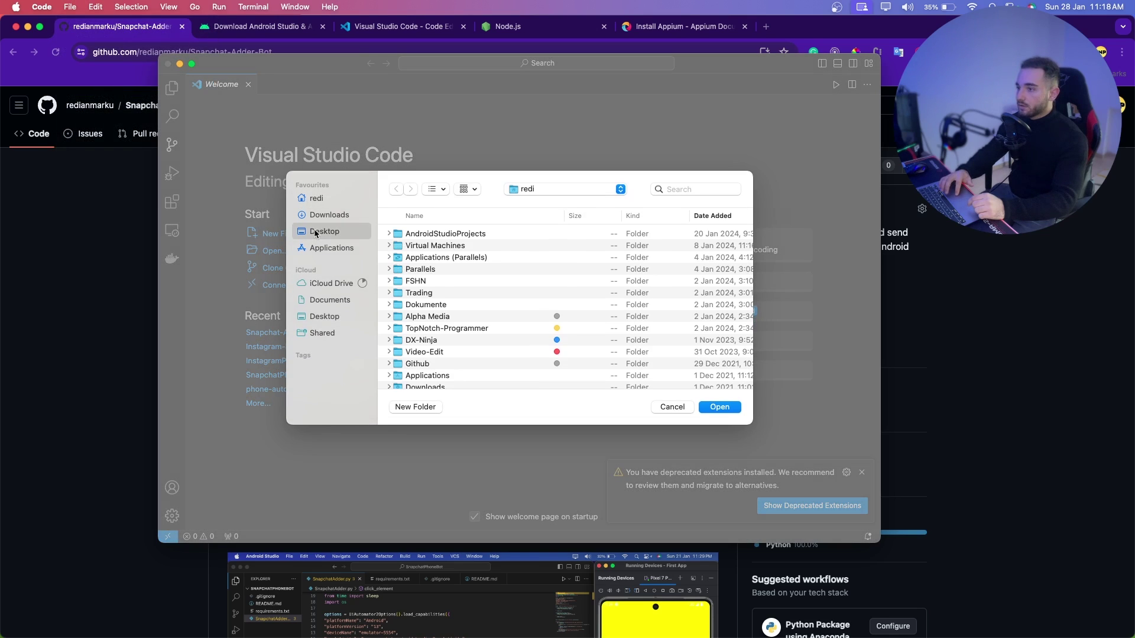
pyautogui.click(422, 234)
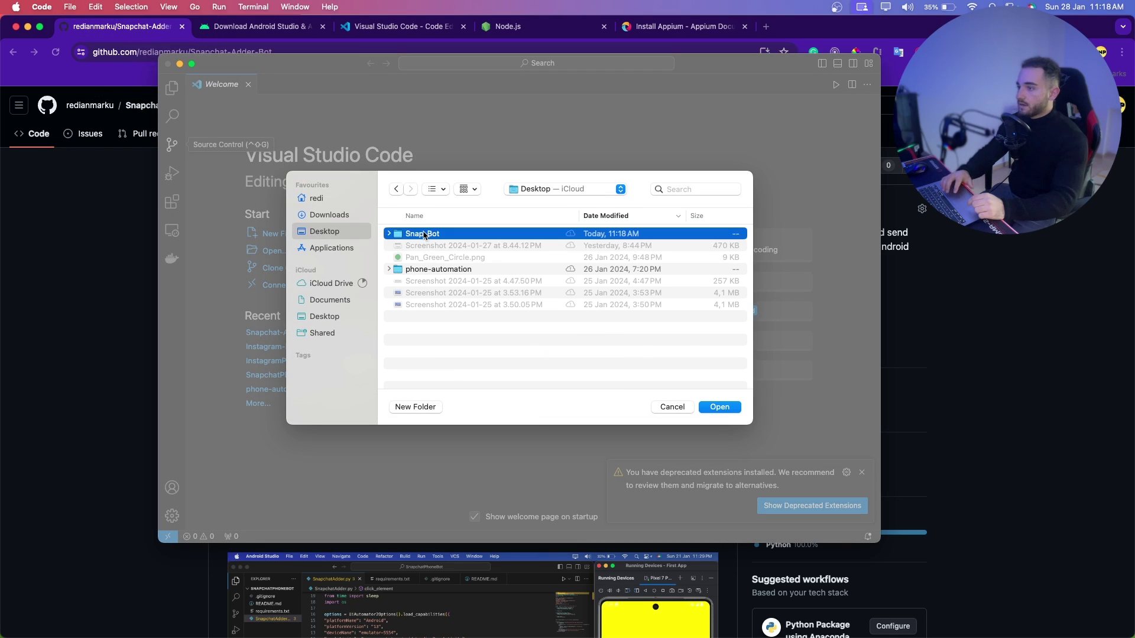
pyautogui.click(719, 407)
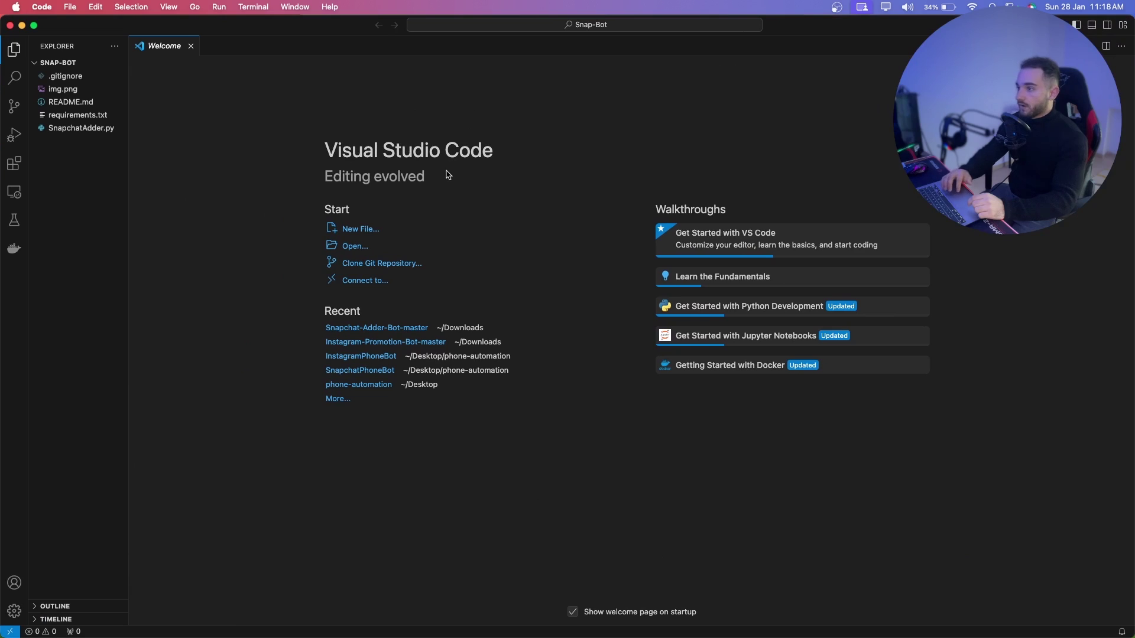
pyautogui.click(190, 47)
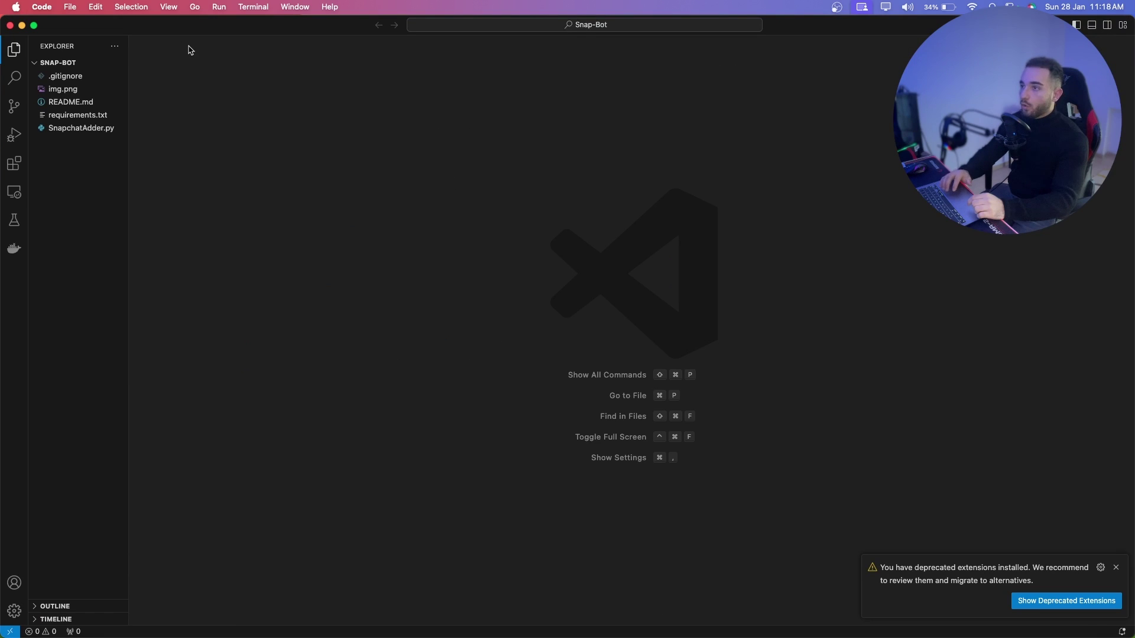
# Step: Open a new terminal, enlarge the interface, and confirm Python 3.12.0 with python3
pyautogui.click(254, 7)
pyautogui.click(262, 24)
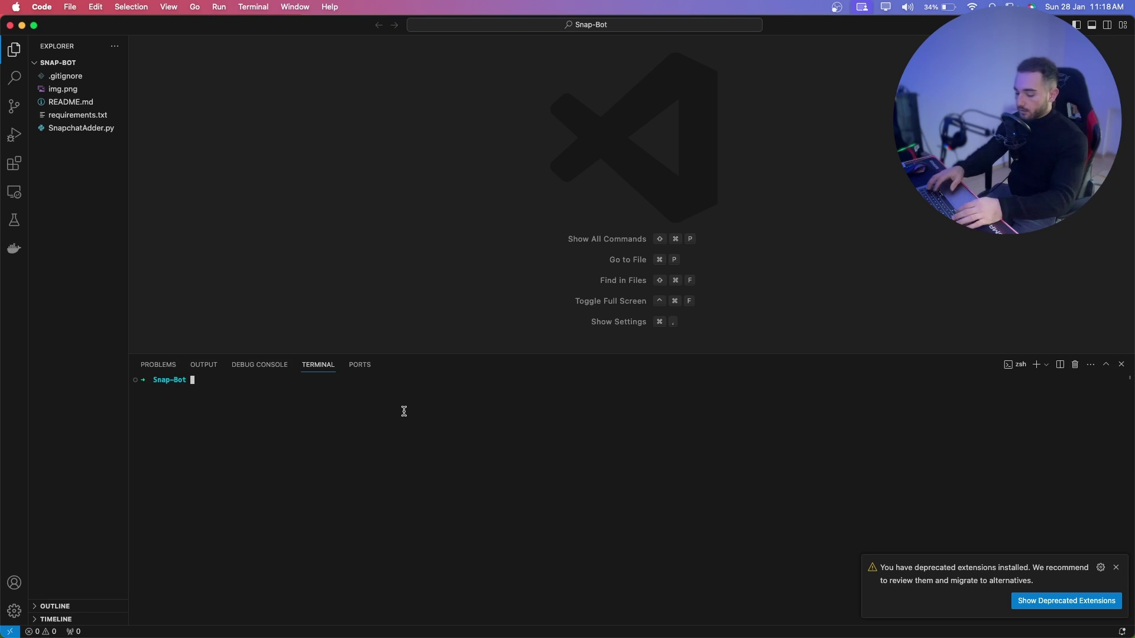
pyautogui.press('super+equal')
pyautogui.press('super+equal')
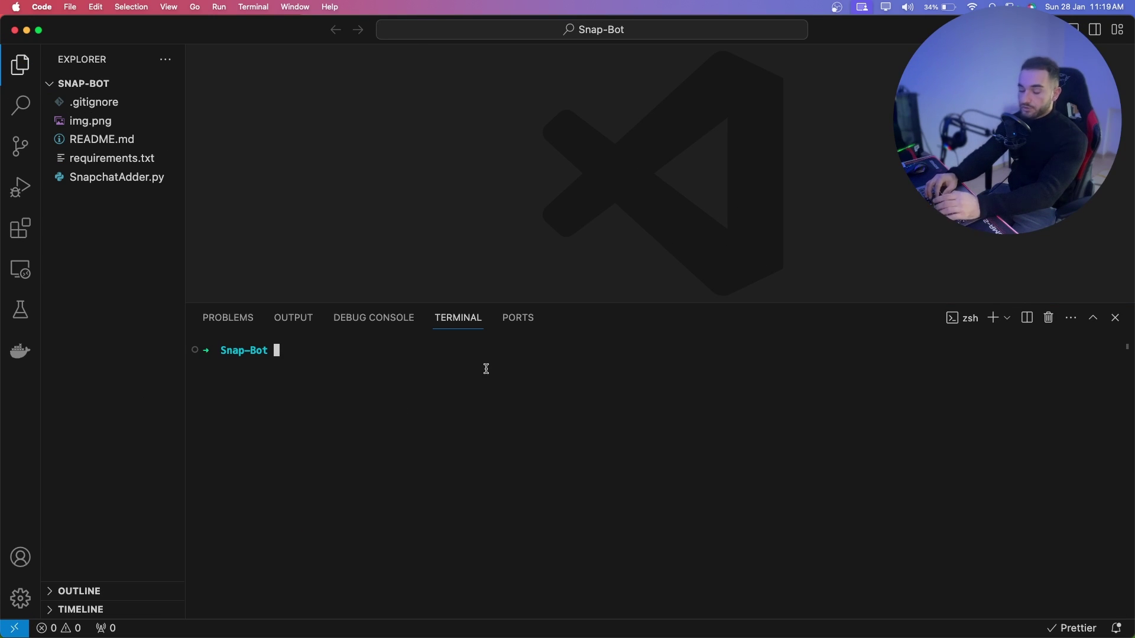
pyautogui.write('python3')
pyautogui.press('Return')
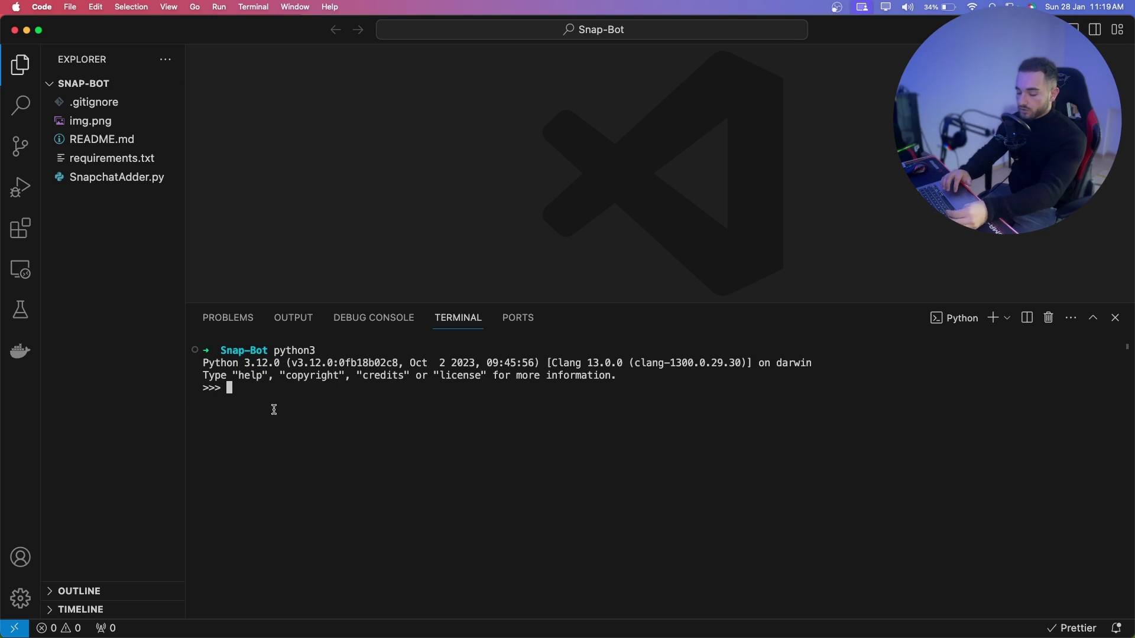
pyautogui.hotkey('ctrl', 'c')
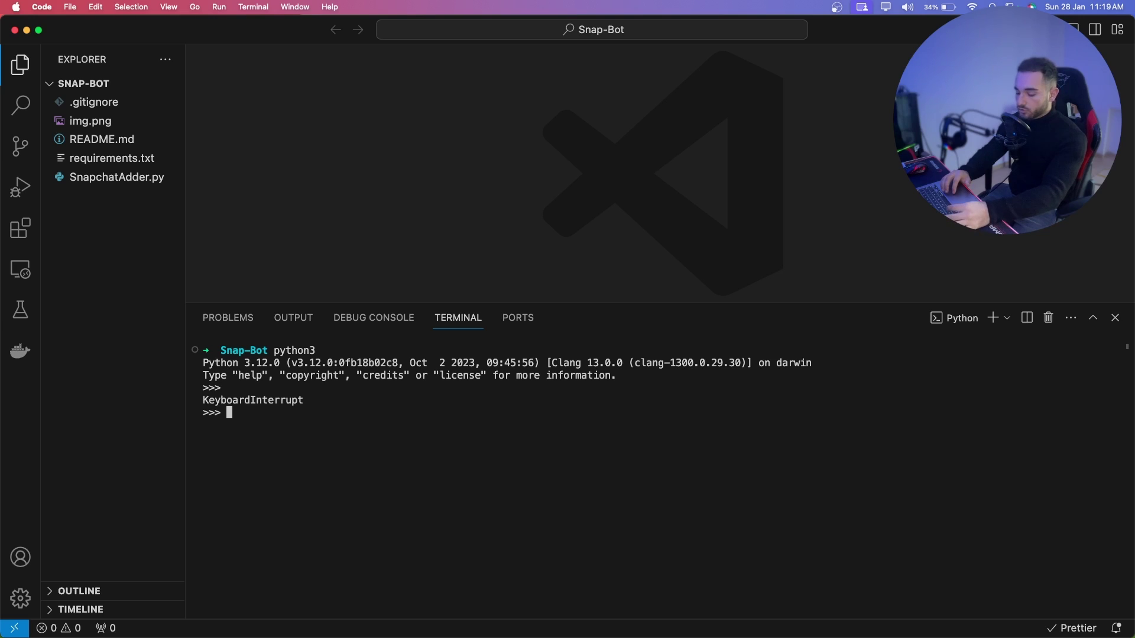
pyautogui.hotkey('ctrl', 'z')
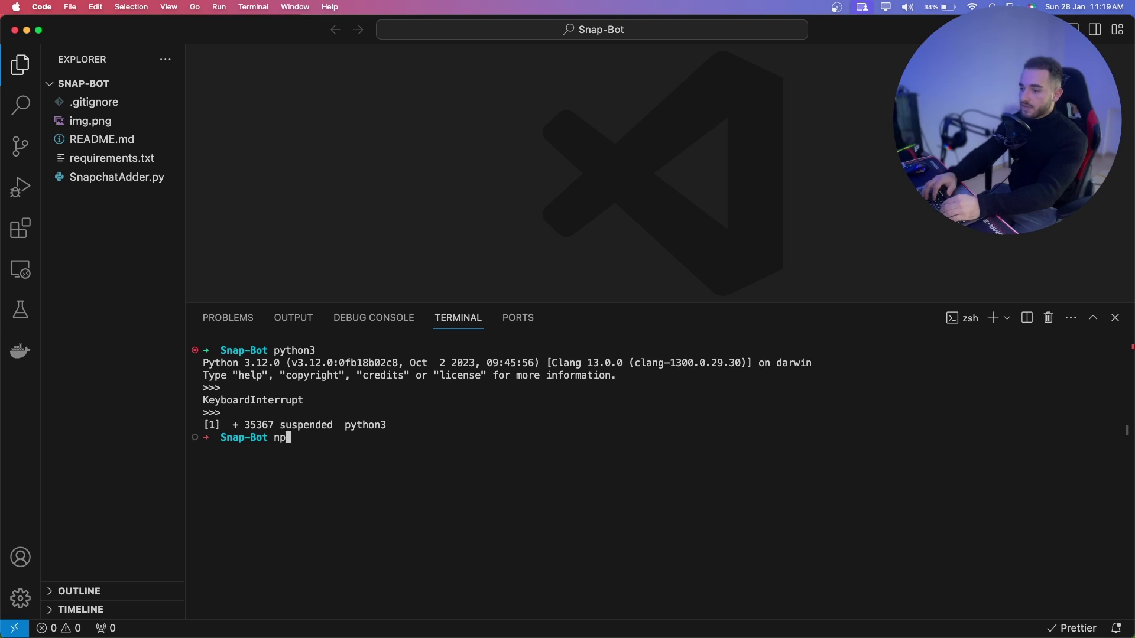
# Step: Confirm npm 9.3.1 is installed with npm -v
pyautogui.write('npm -v')
pyautogui.press('Return')
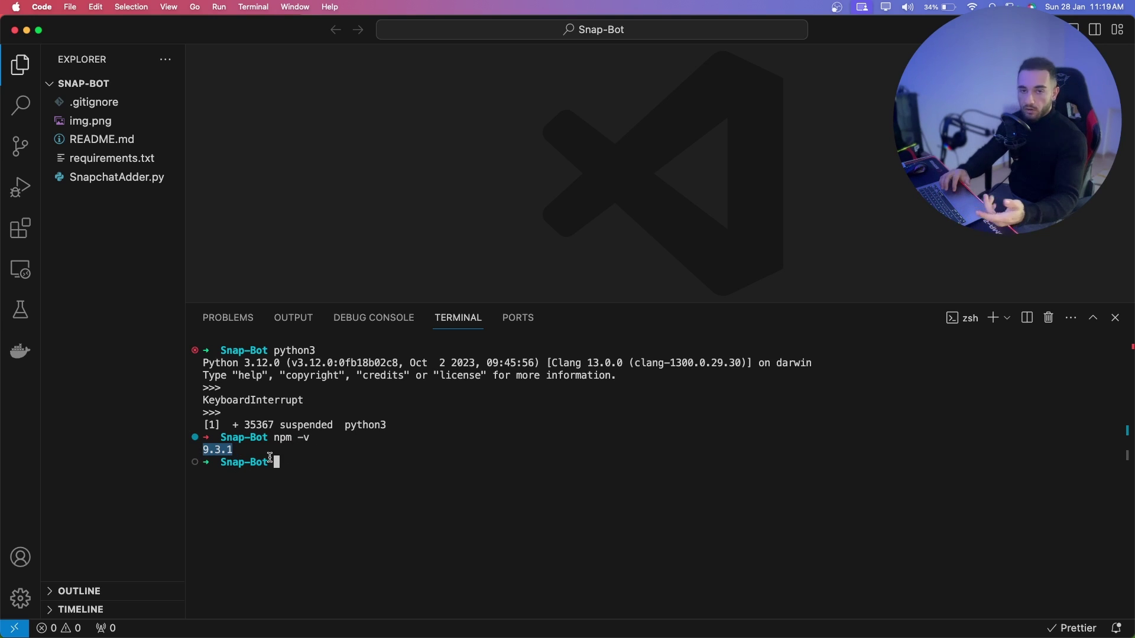
pyautogui.press('super+Tab')
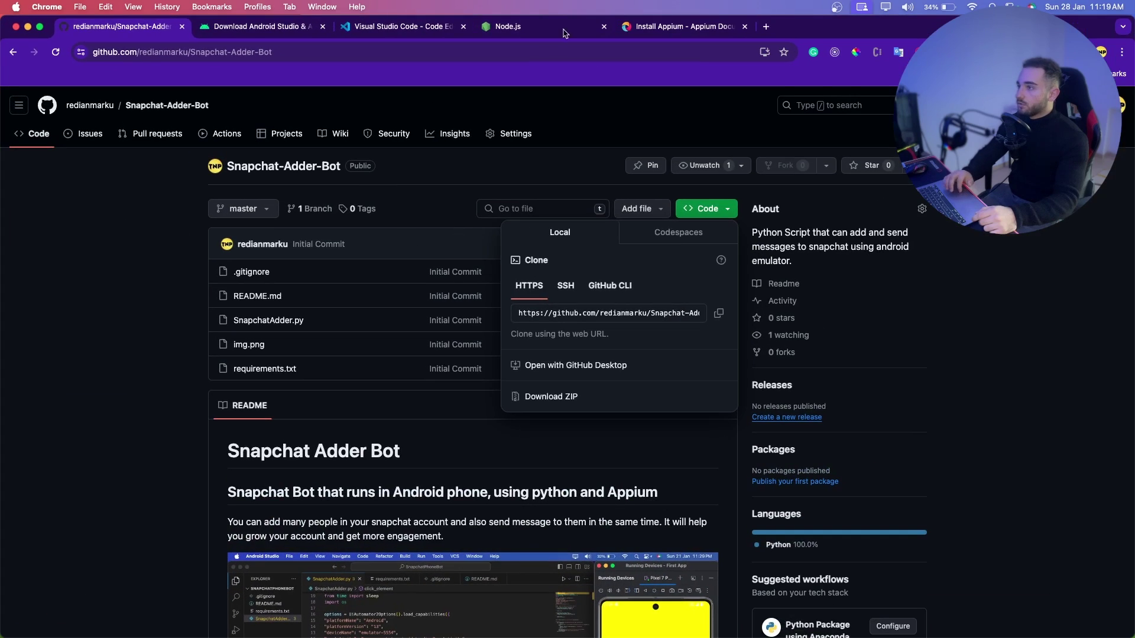
# Step: Copy the npm i -g appium command from the Install Appium documentation
pyautogui.click(669, 26)
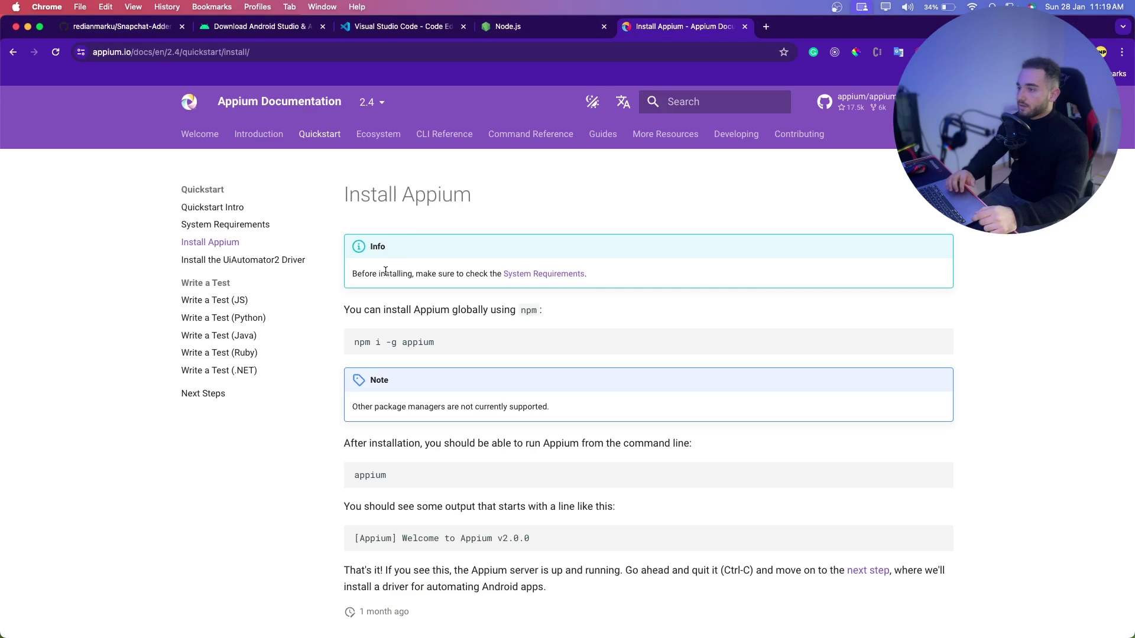
pyautogui.scroll(-2, 385, 271)
pyautogui.moveTo(443, 299); pyautogui.dragTo(355, 303)
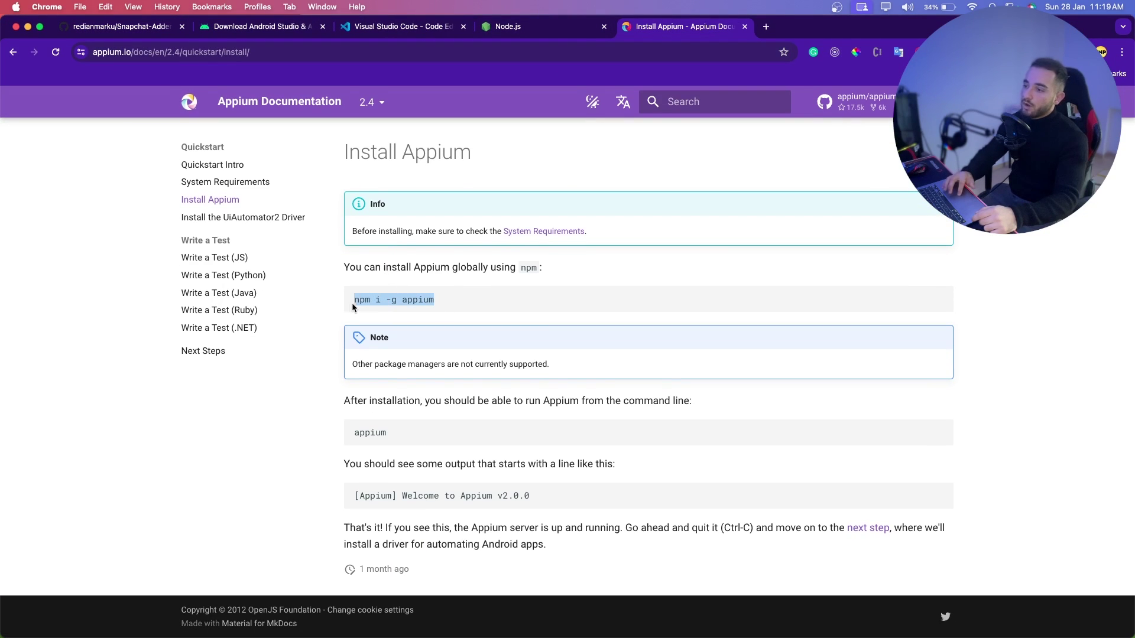
pyautogui.rightClick(395, 302)
pyautogui.click(426, 326)
pyautogui.hotkey('ctrl', 'Up')
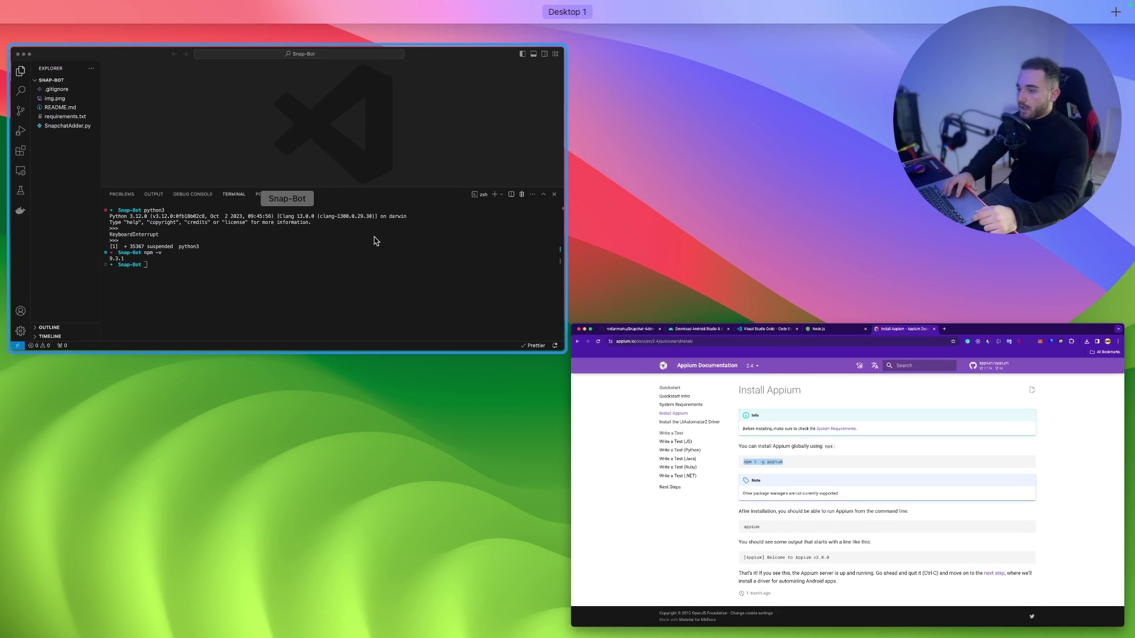
# Step: Paste and run npm i -g appium in the VS Code terminal
pyautogui.click(376, 242)
pyautogui.press('super+v')
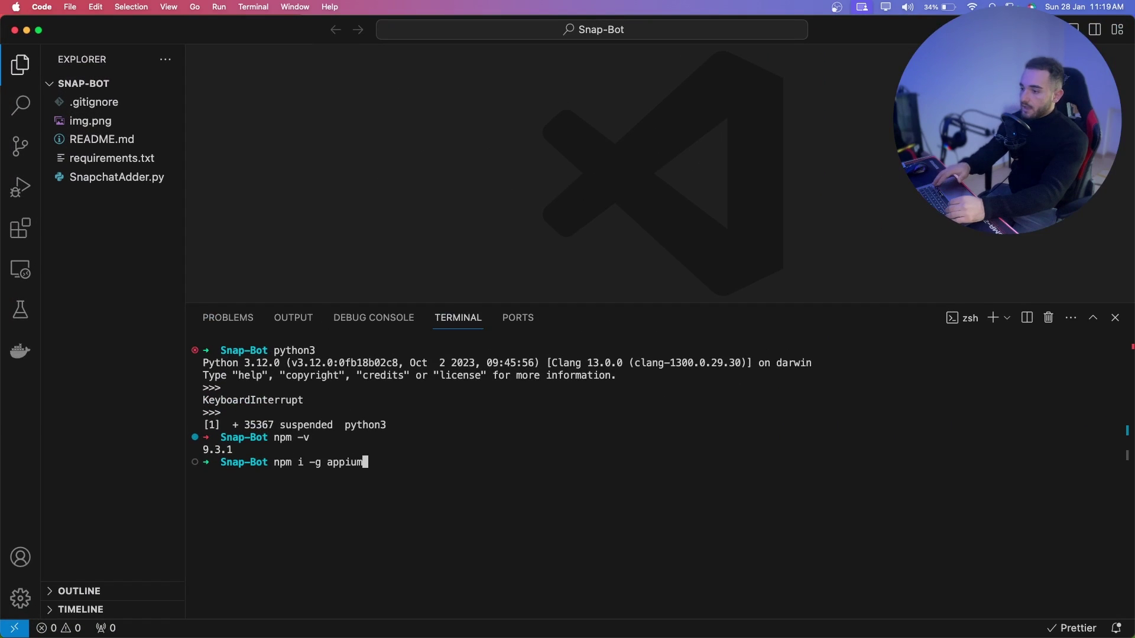
pyautogui.press('Return')
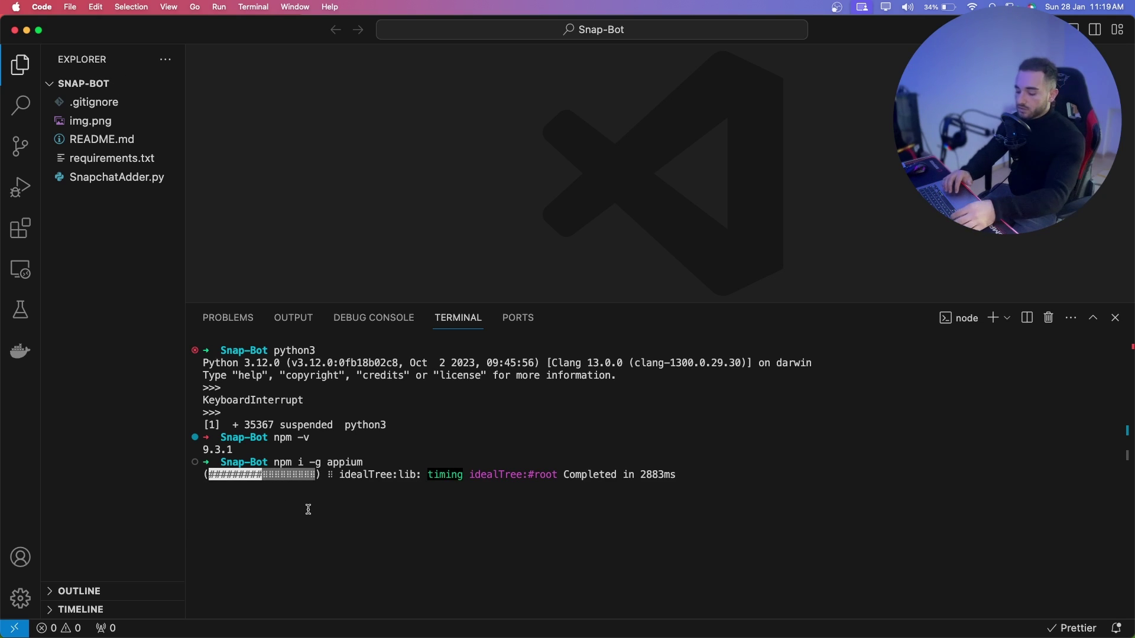
pyautogui.hotkey('ctrl', 'c')
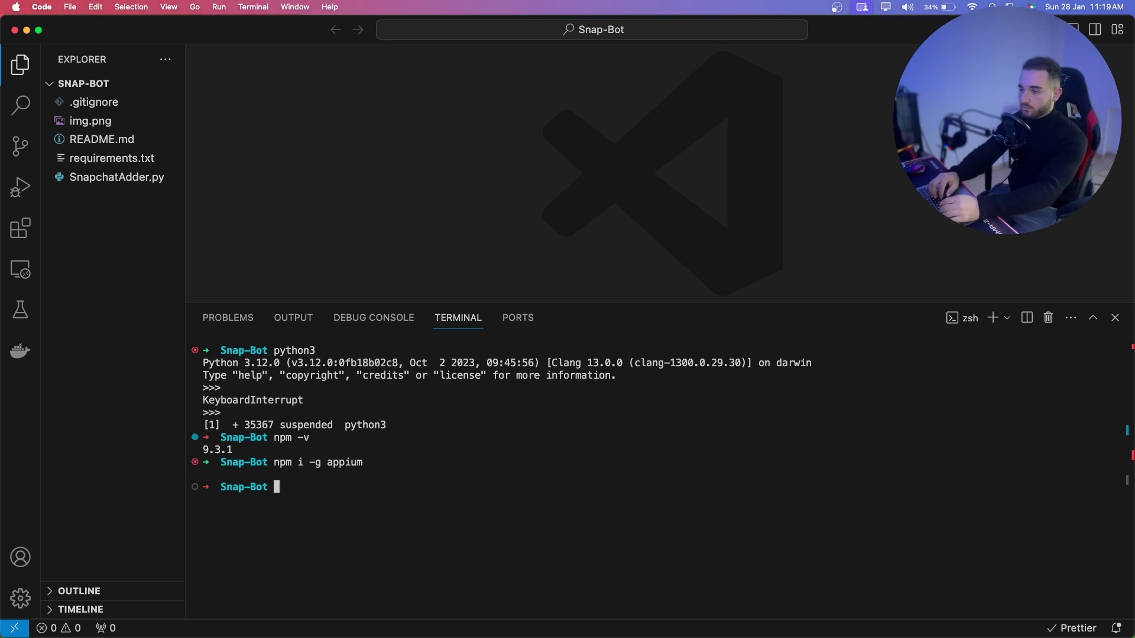
# Step: Start the Appium 2.4.1 server, check UiAutomator2 in its log, then stop it
pyautogui.write('appium')
pyautogui.press('Return')
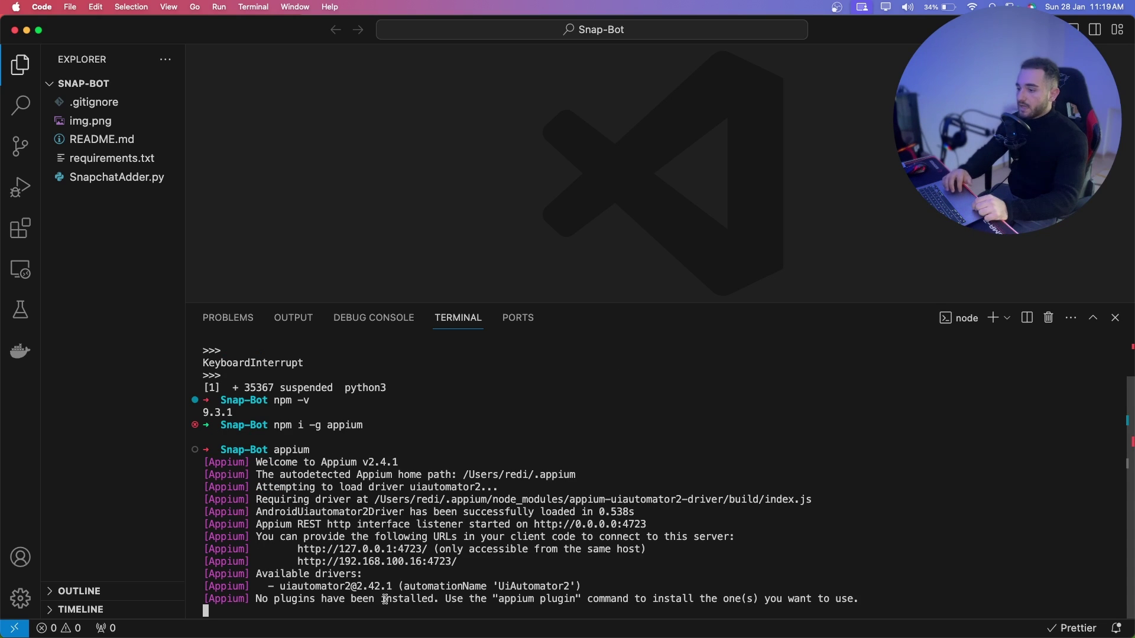
pyautogui.moveTo(402, 585); pyautogui.dragTo(529, 585)
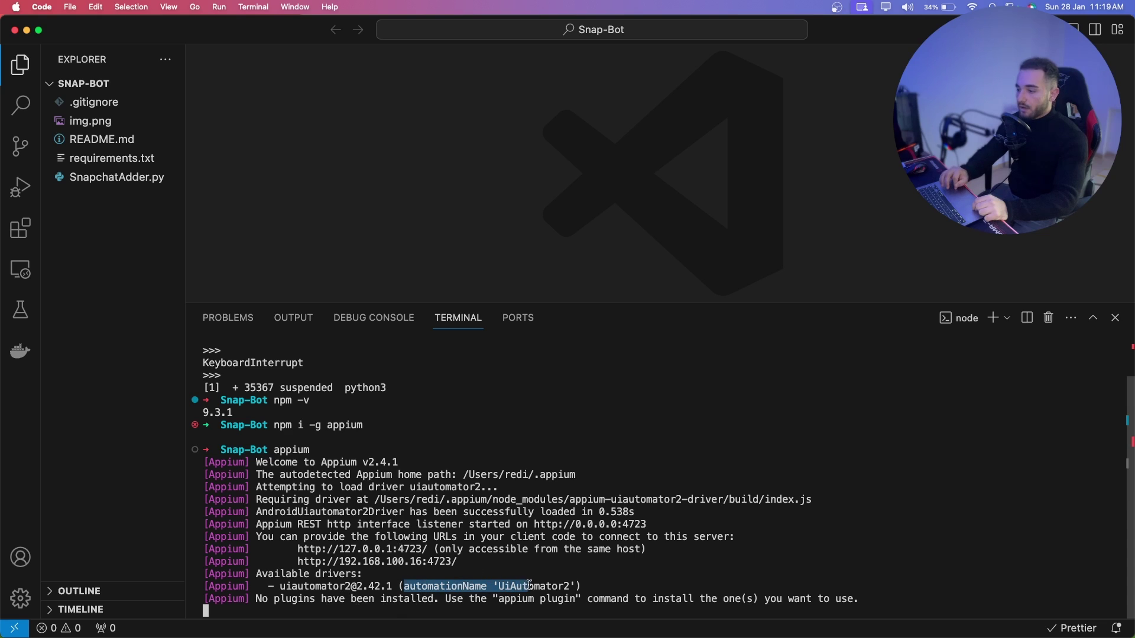
pyautogui.click(536, 561)
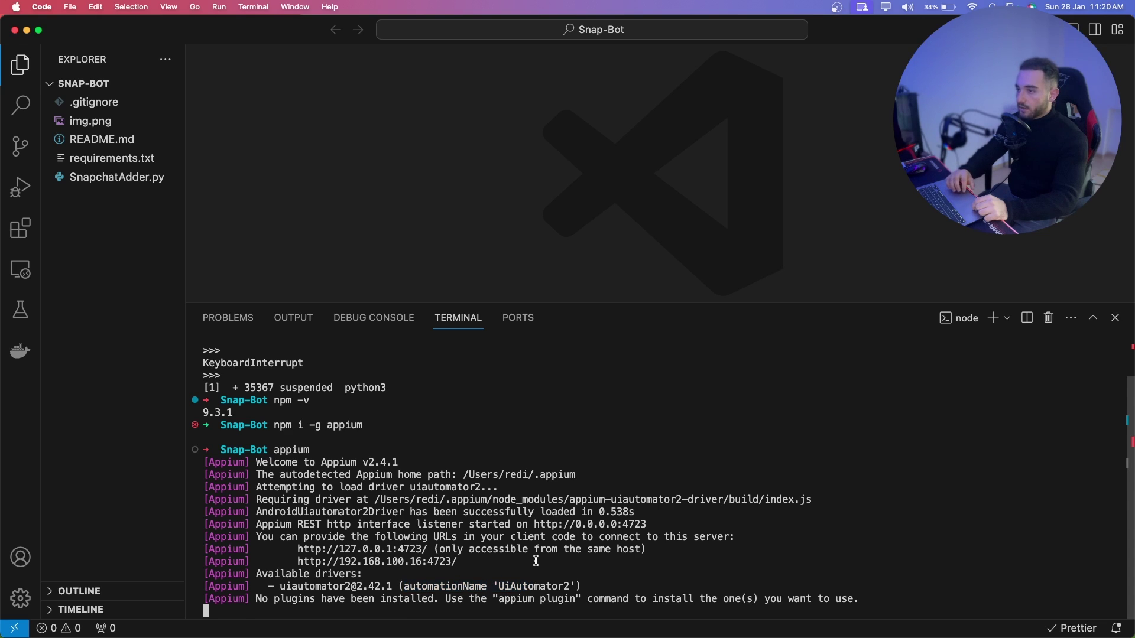
pyautogui.hotkey('ctrl', 'c')
pyautogui.moveTo(415, 601); pyautogui.dragTo(288, 566)
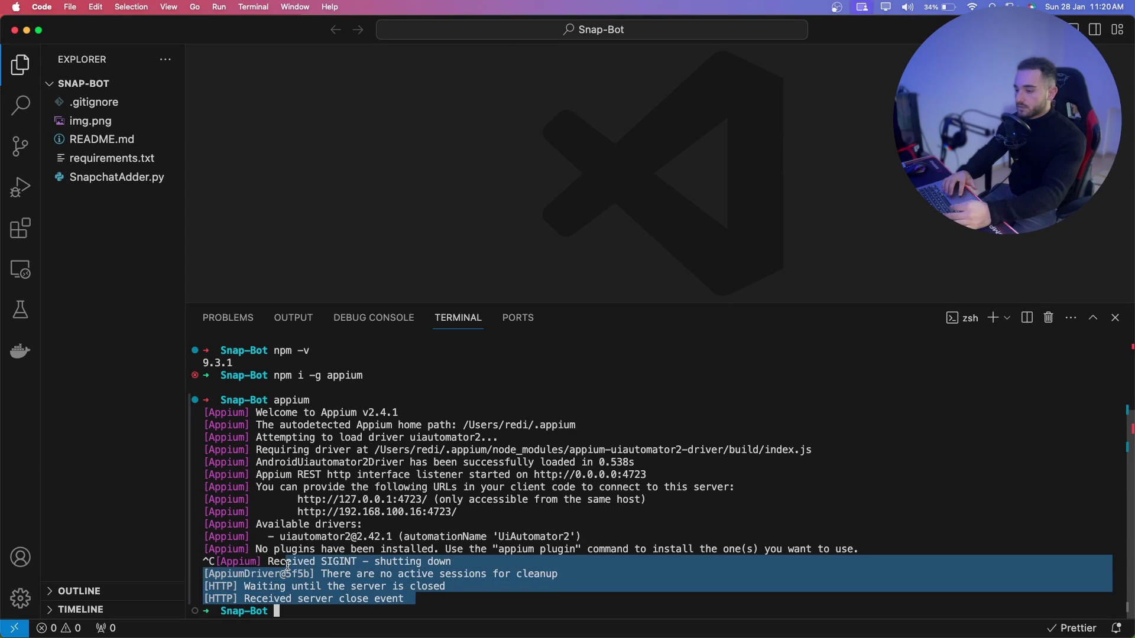
pyautogui.press('super+Tab')
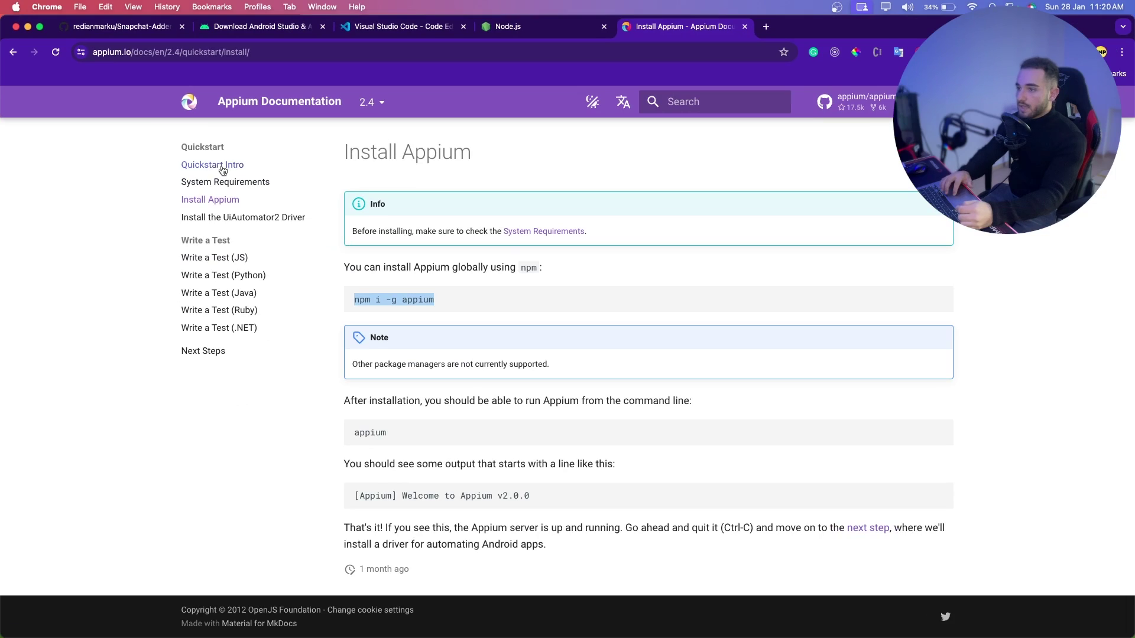
# Step: Copy the appium driver install uiautomator2 command from the UiAutomator2 Driver docs page
pyautogui.scroll(5, 237, 222)
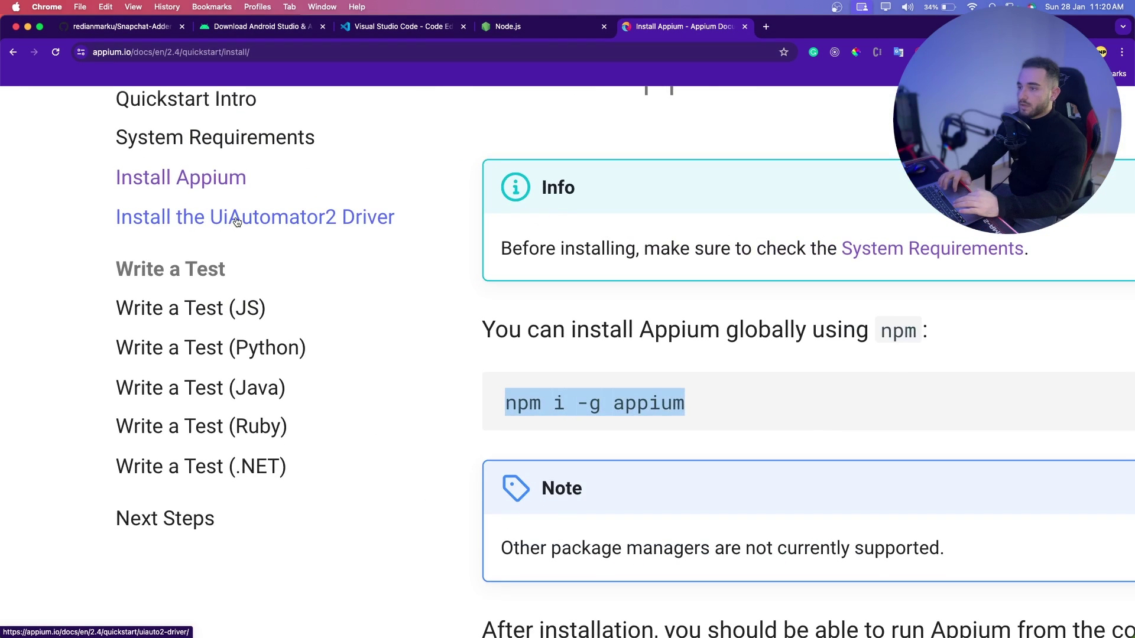
pyautogui.click(330, 220)
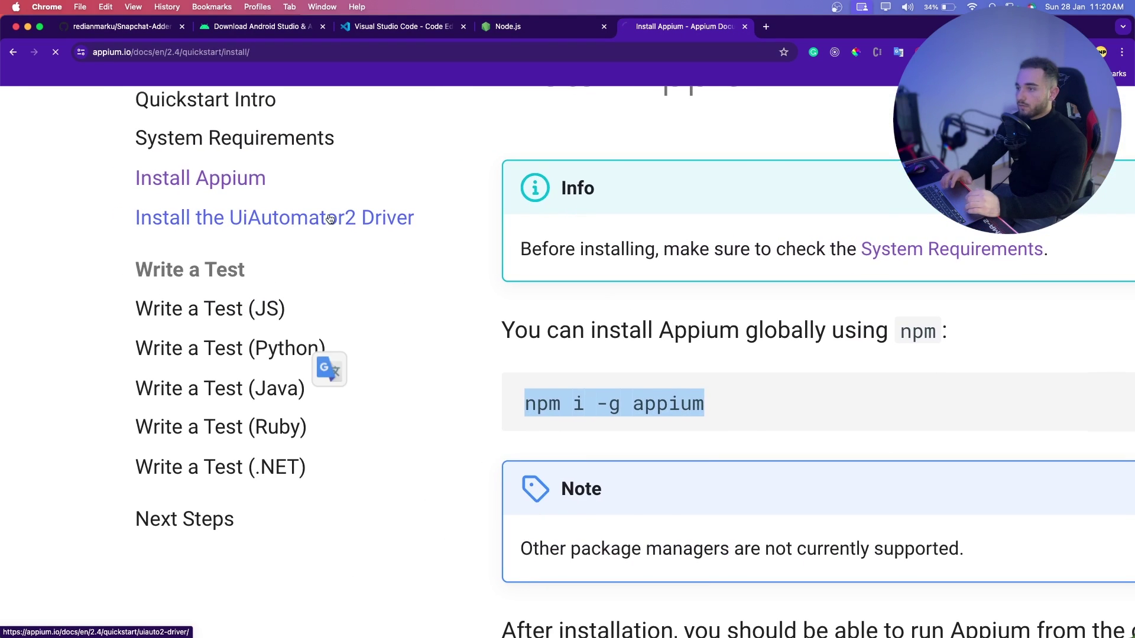
pyautogui.scroll(-15, 445, 525)
pyautogui.scroll(-3, 444, 525)
pyautogui.moveTo(536, 194); pyautogui.dragTo(397, 191)
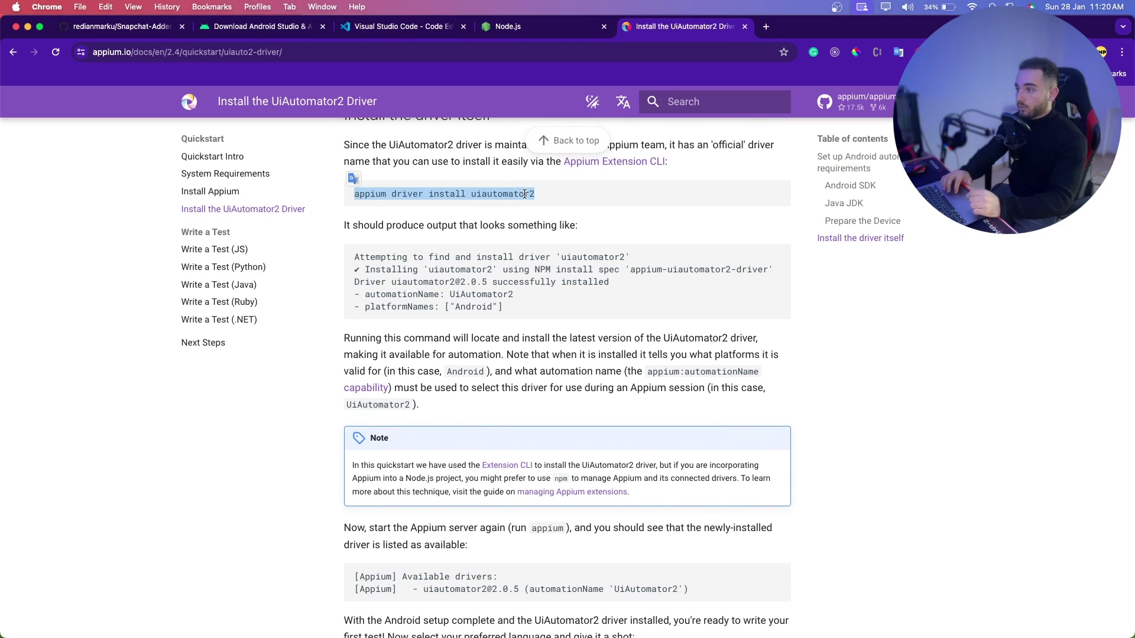
pyautogui.rightClick(524, 194)
pyautogui.hotkey('ctrl', 'Up')
pyautogui.click(461, 327)
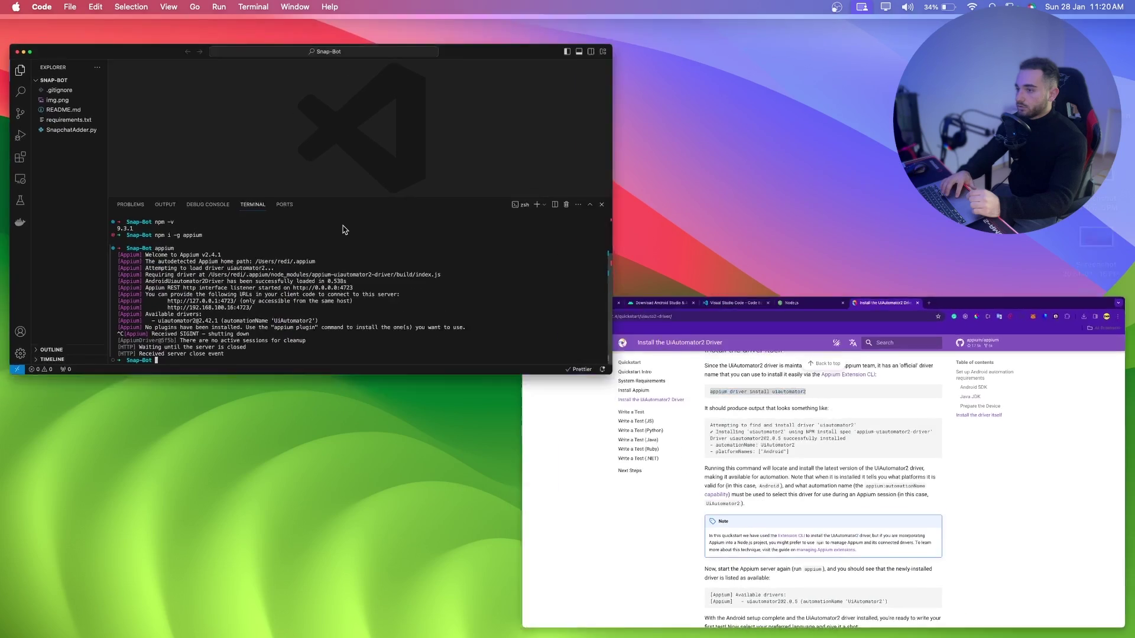
# Step: Run appium driver install uiautomator2 and note the already-installed message
pyautogui.press('super+v')
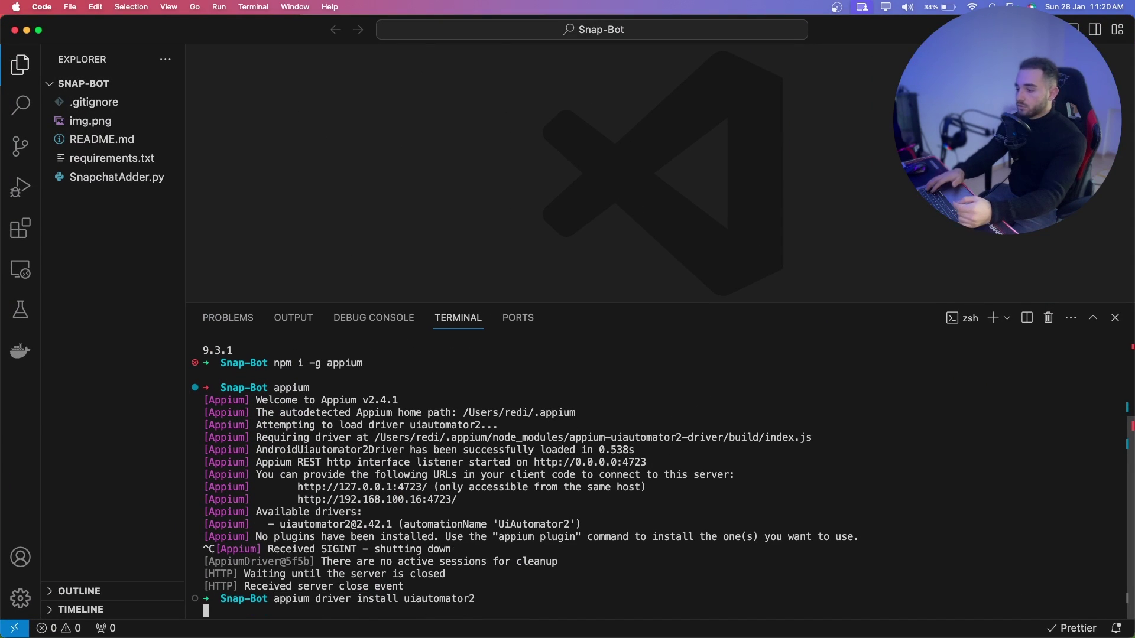
pyautogui.press('Return')
pyautogui.moveTo(545, 587); pyautogui.dragTo(408, 562)
pyautogui.click(378, 609)
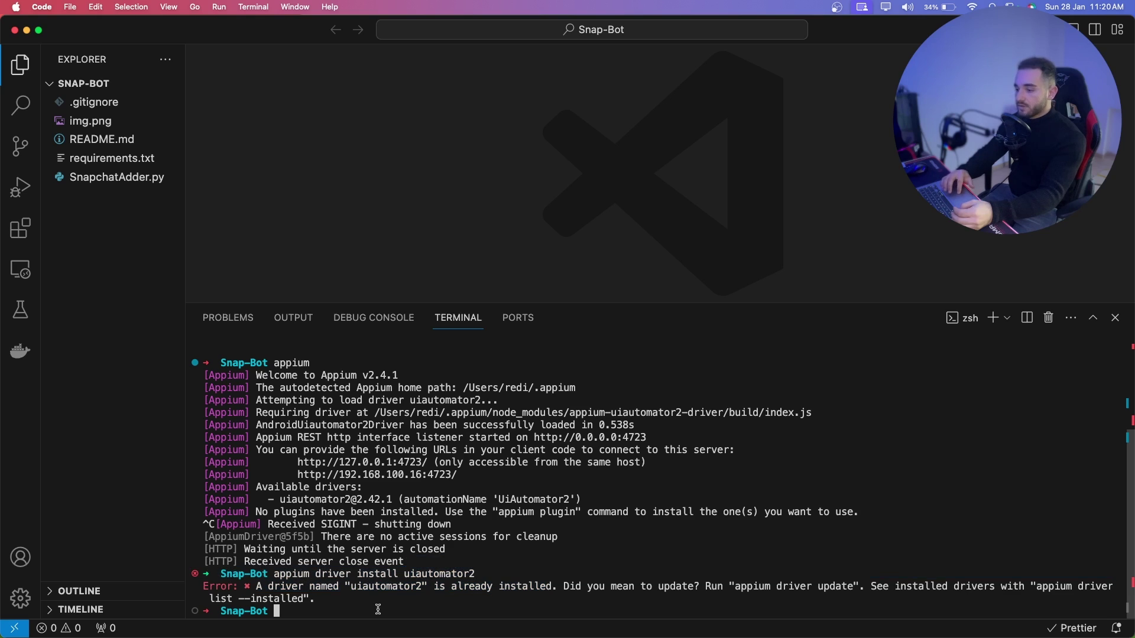
pyautogui.doubleClick(359, 593)
pyautogui.click(371, 588)
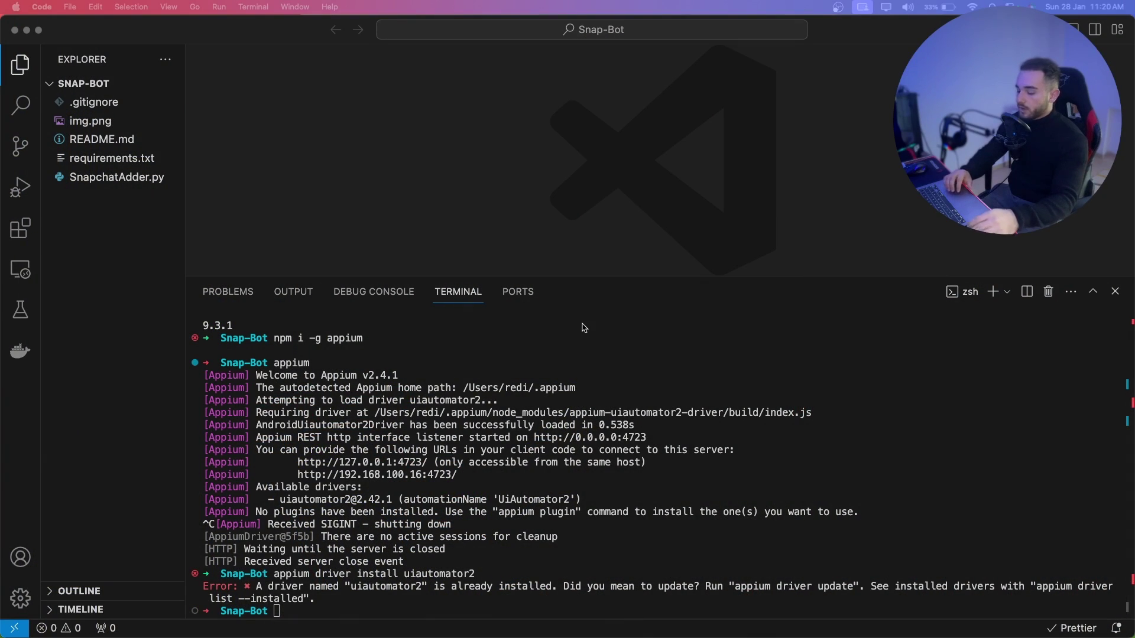
pyautogui.press('super+space')
# Step: Launch Android Studio and open Tools > Device Manager to show the Pixel 7 Pro device
pyautogui.write('android')
pyautogui.press('Return')
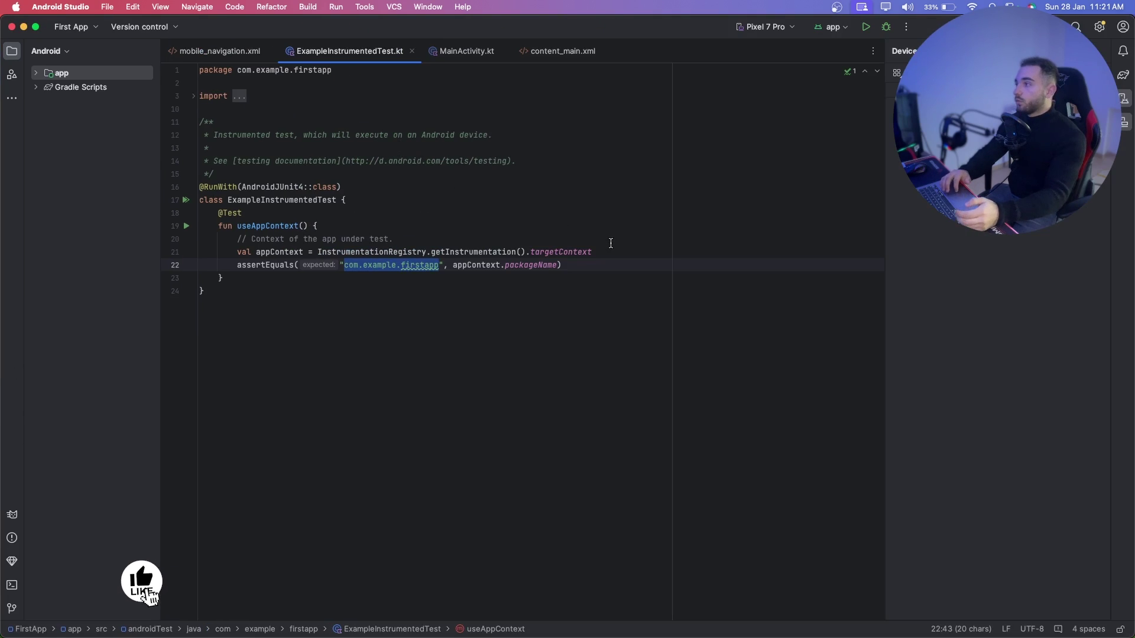
pyautogui.click(366, 7)
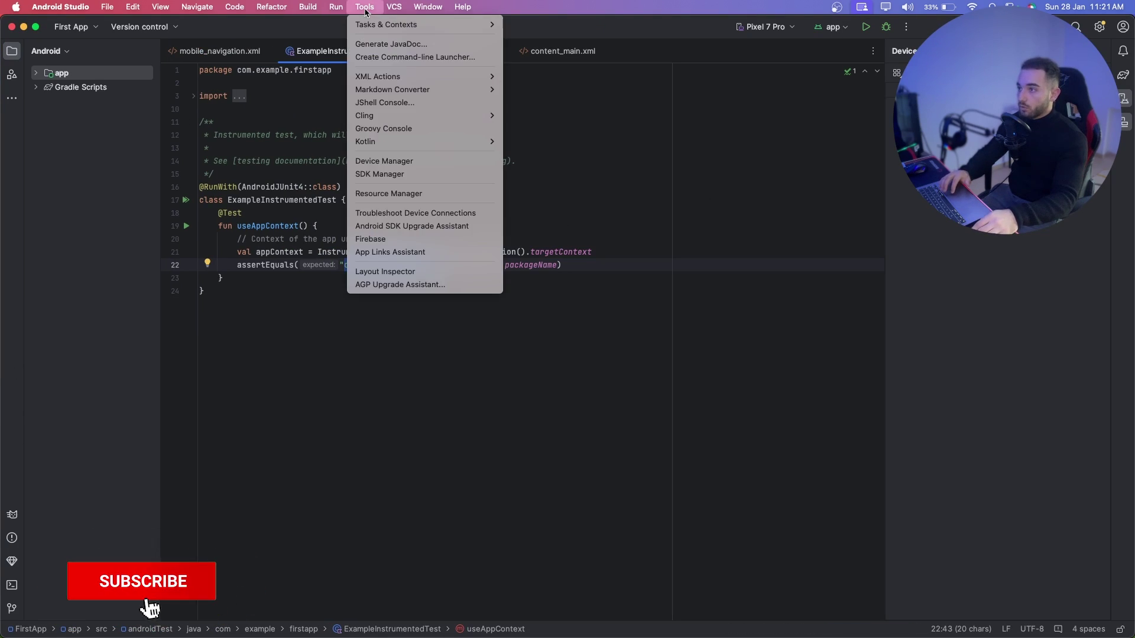
pyautogui.click(408, 162)
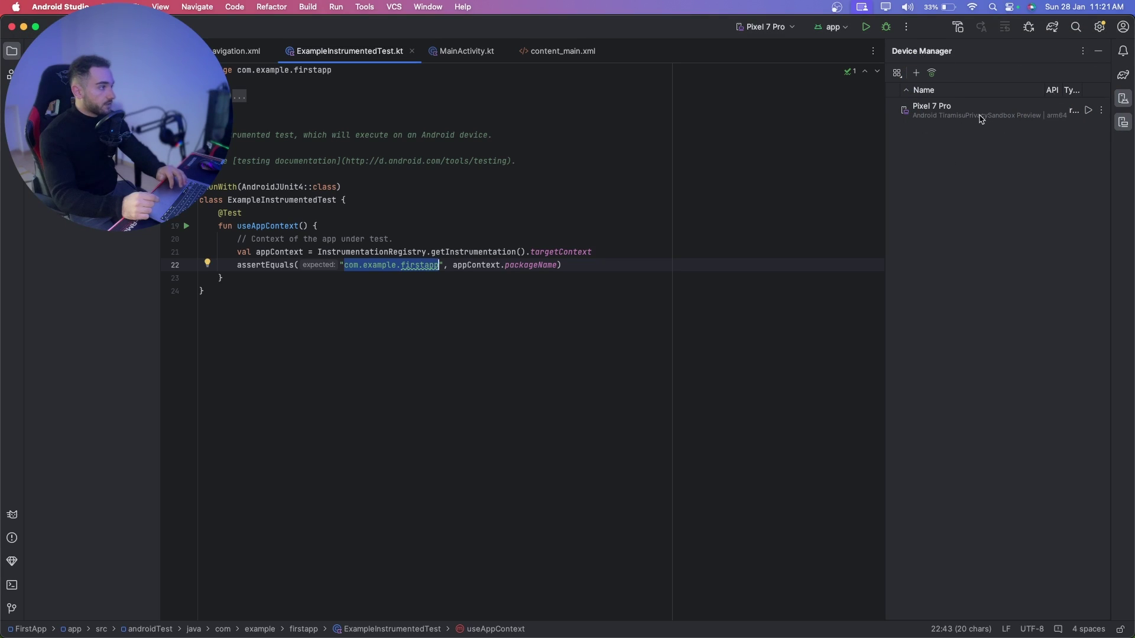
pyautogui.click(917, 74)
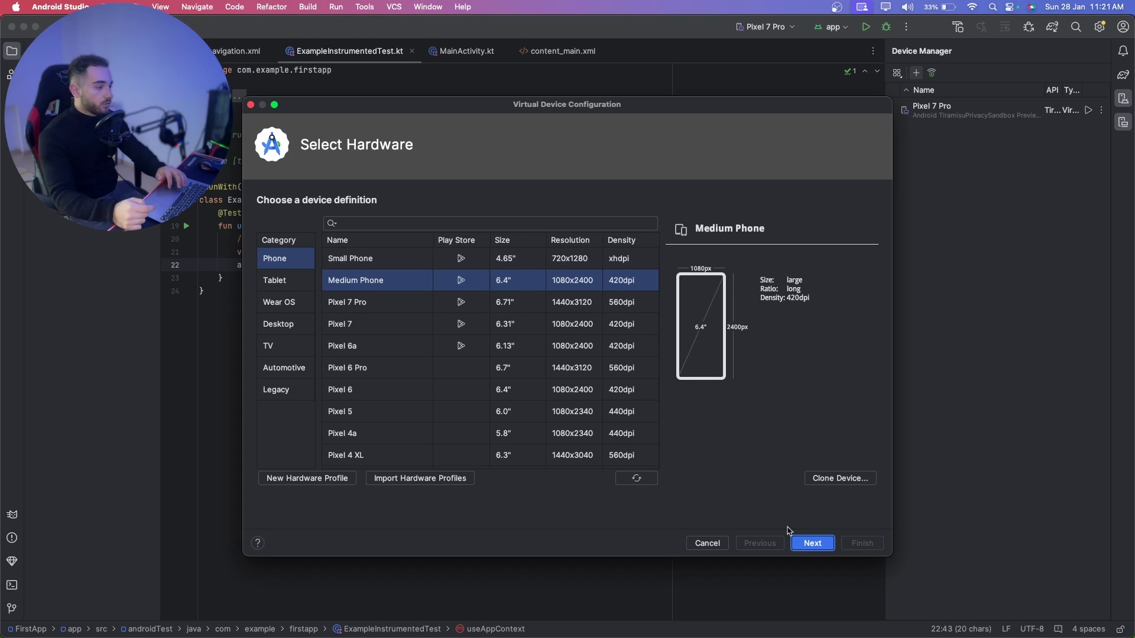
pyautogui.click(799, 545)
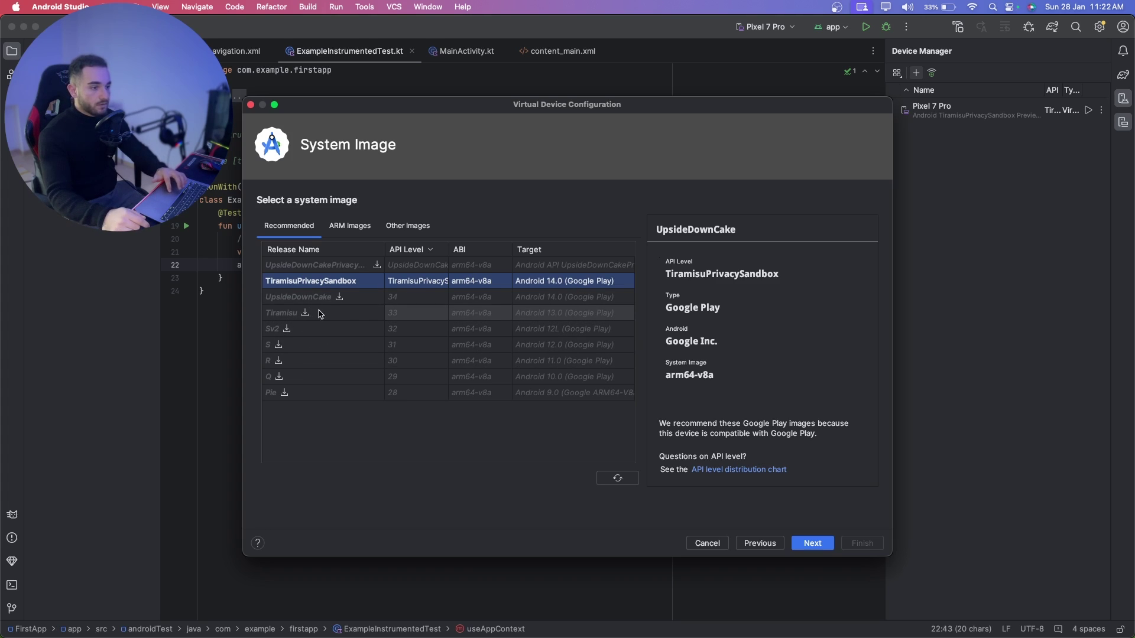
pyautogui.click(322, 314)
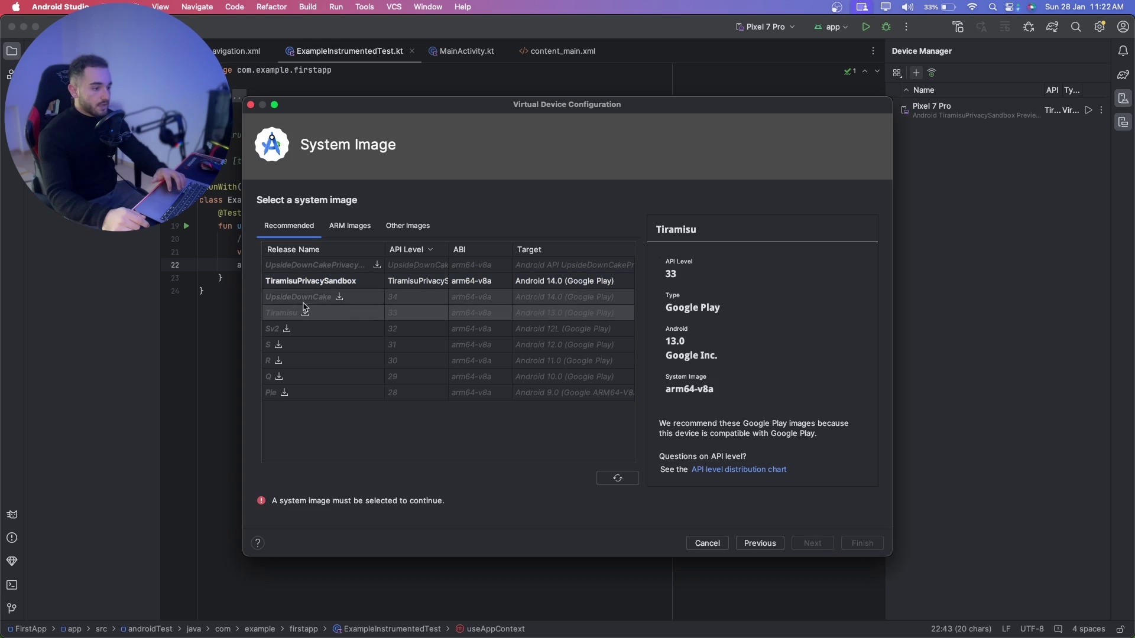
pyautogui.click(295, 281)
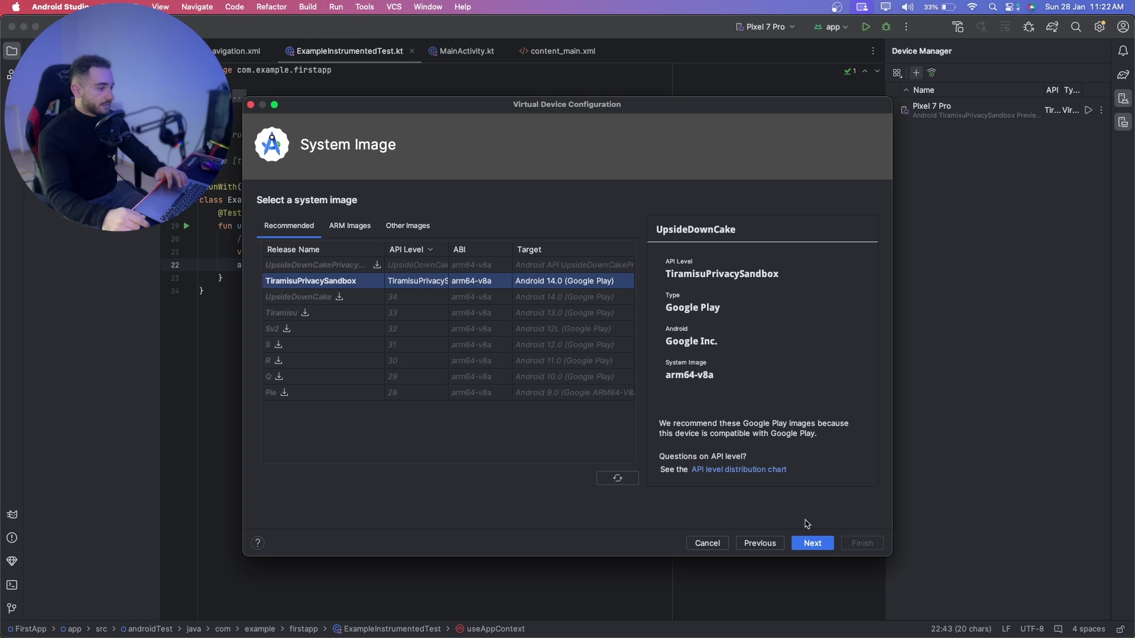
pyautogui.click(810, 544)
pyautogui.tripleClick(314, 230)
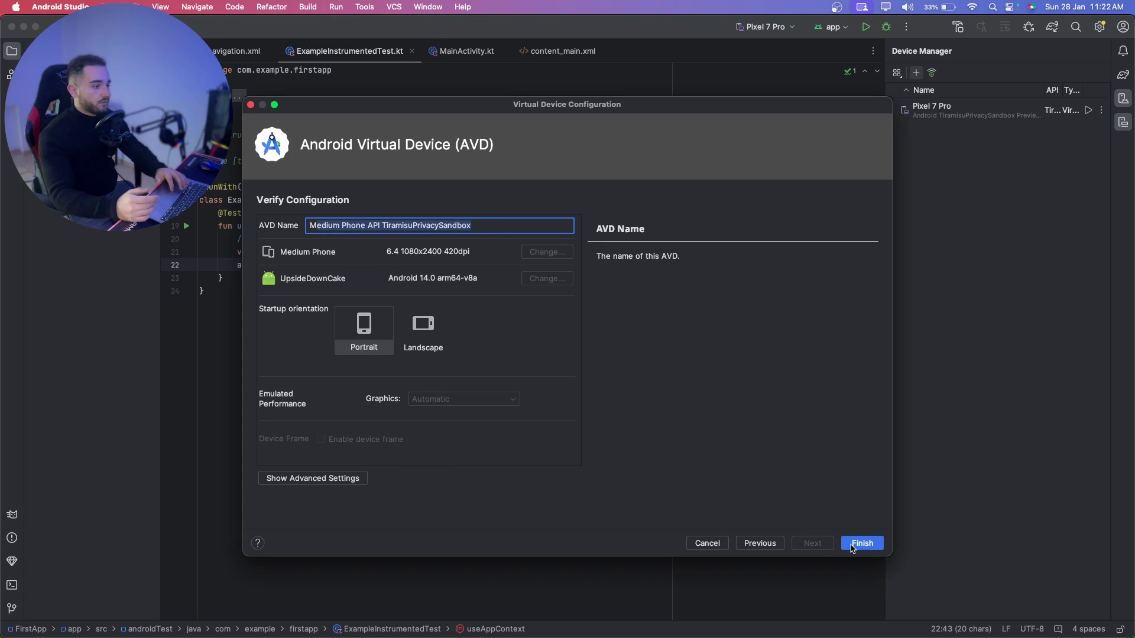
pyautogui.click(705, 549)
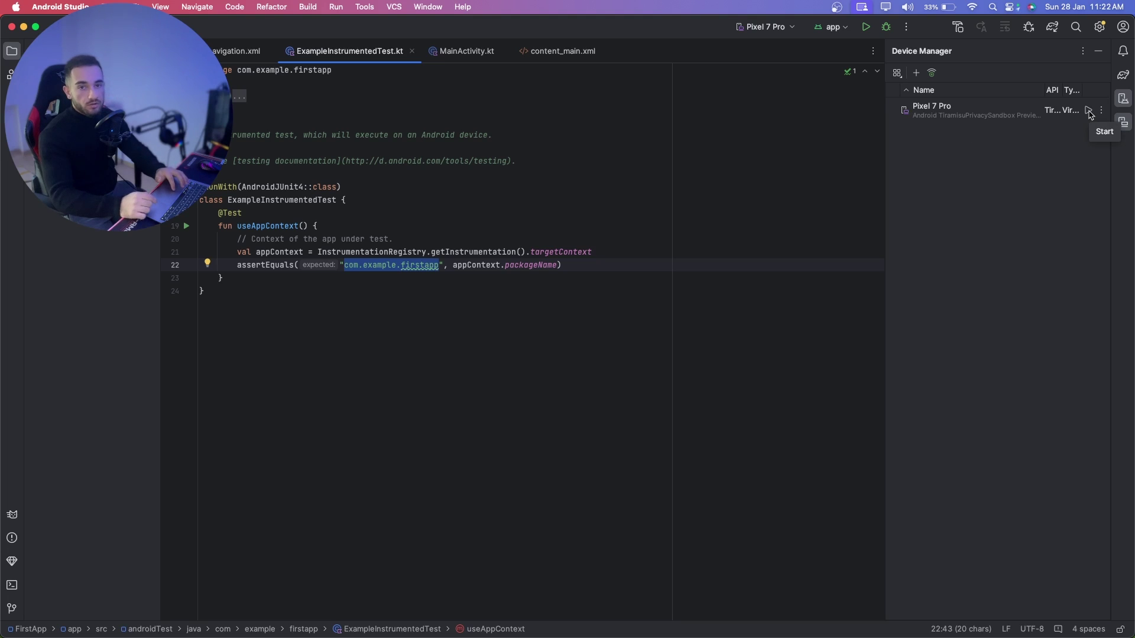
# Step: Start the Pixel 7 Pro emulator, move its window left, and try opening Snapchat
pyautogui.click(1088, 111)
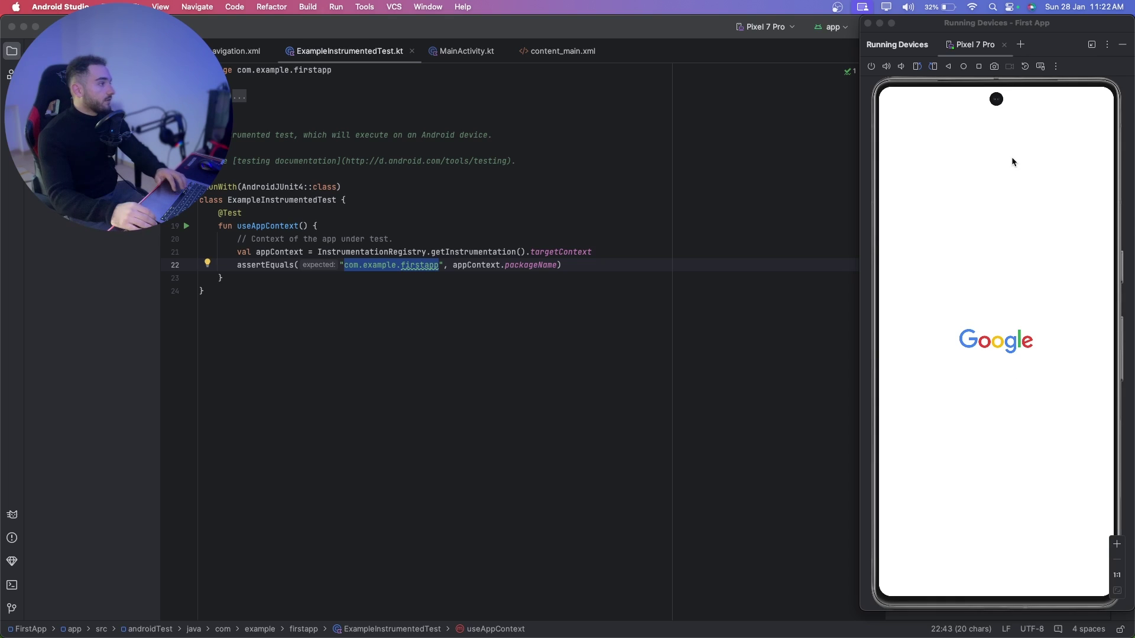
pyautogui.moveTo(1068, 24); pyautogui.dragTo(935, 27)
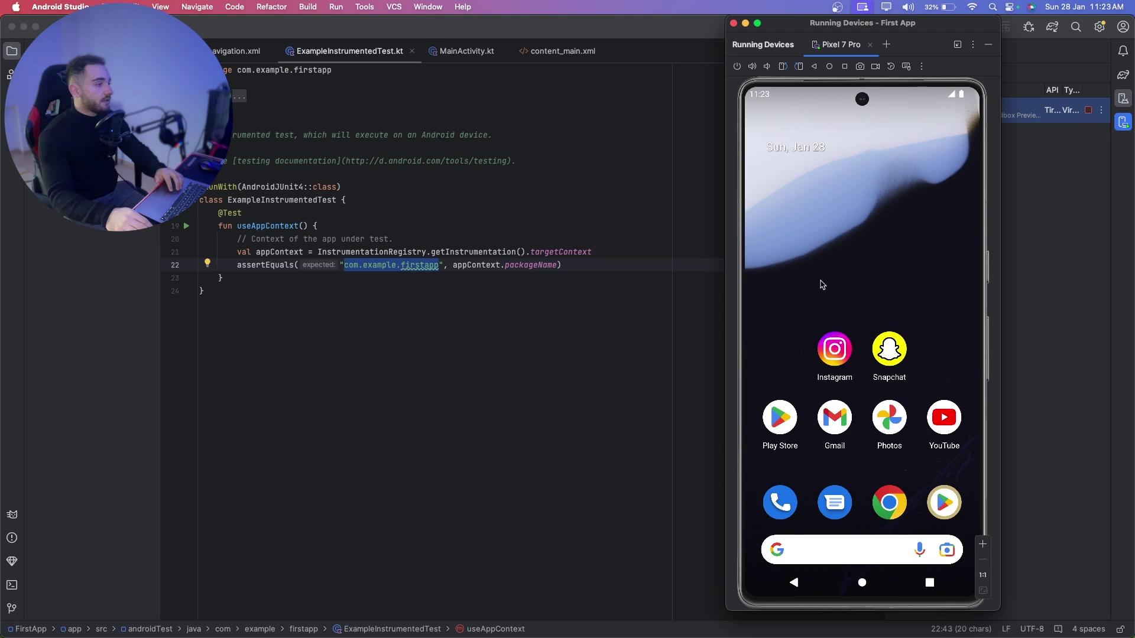
pyautogui.click(844, 357)
pyautogui.click(879, 254)
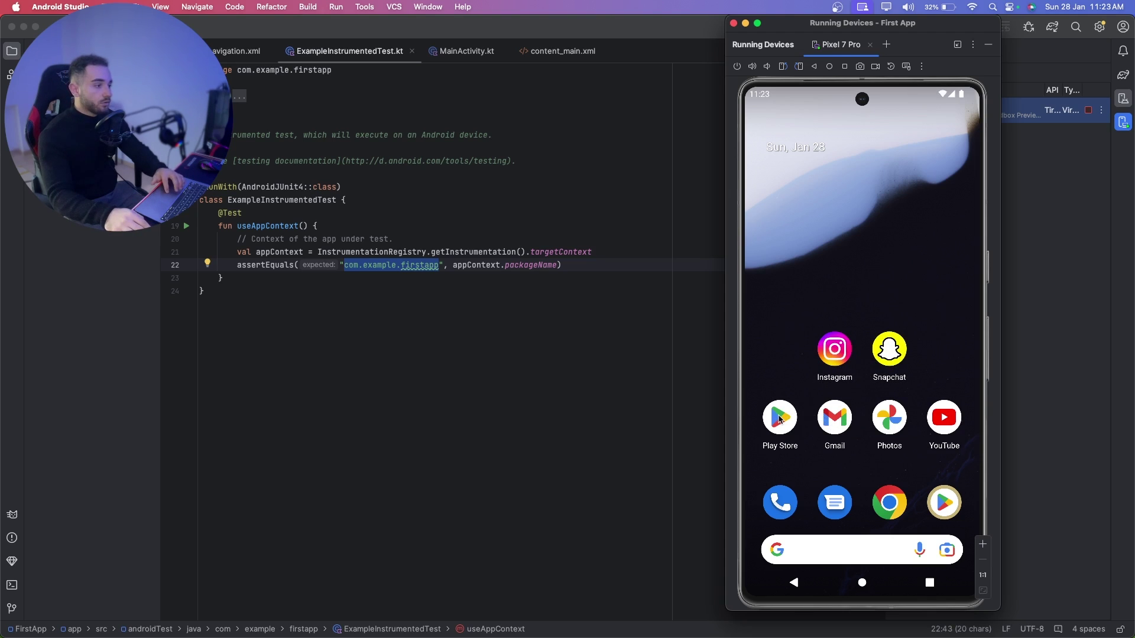
pyautogui.click(888, 353)
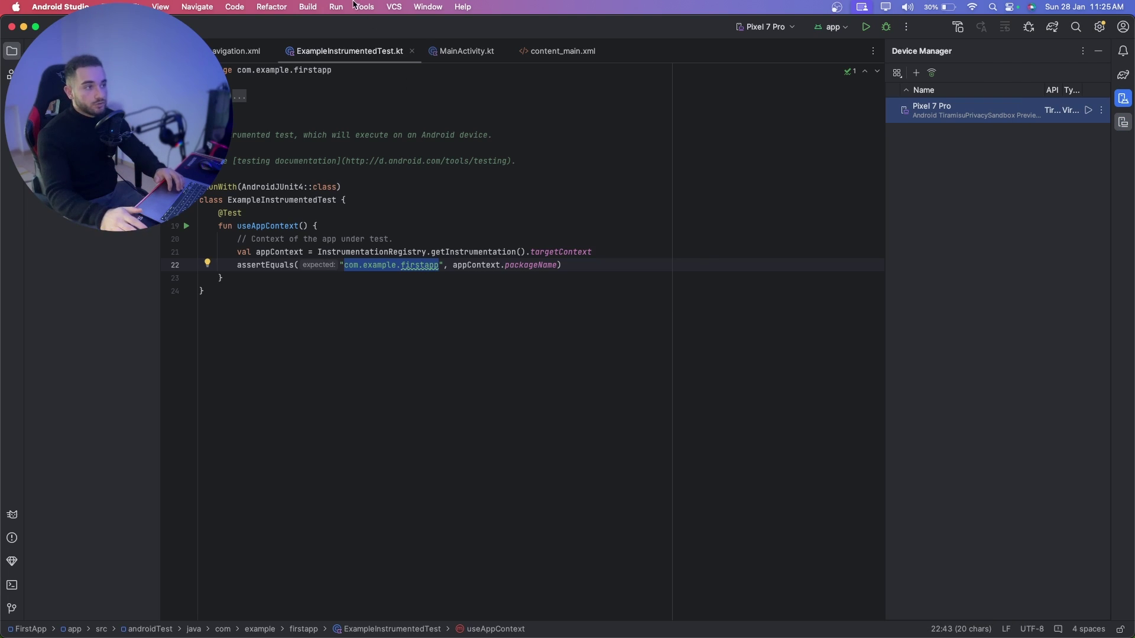
pyautogui.click(365, 7)
pyautogui.click(390, 173)
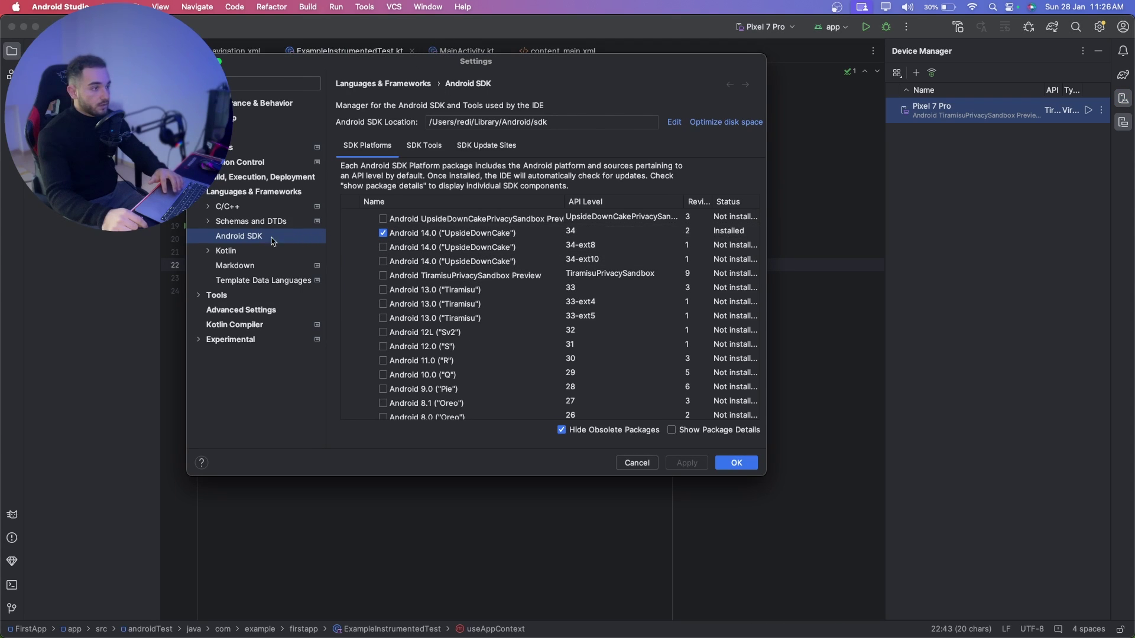
pyautogui.click(424, 145)
pyautogui.click(367, 146)
pyautogui.click(568, 124)
pyautogui.moveTo(569, 124); pyautogui.dragTo(444, 126)
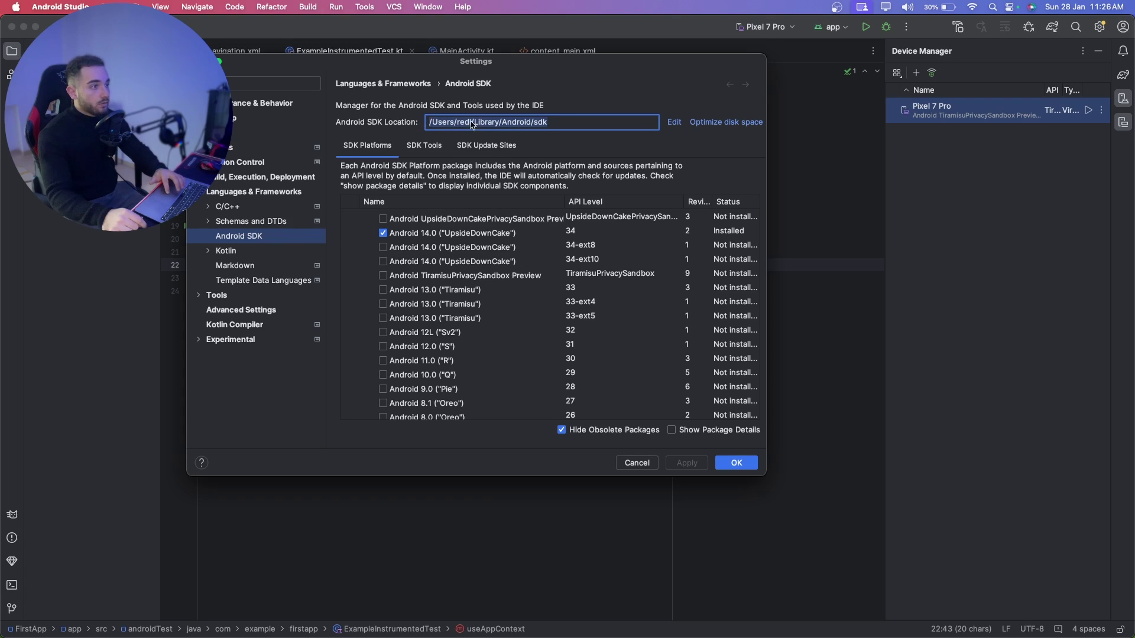
pyautogui.click(551, 128)
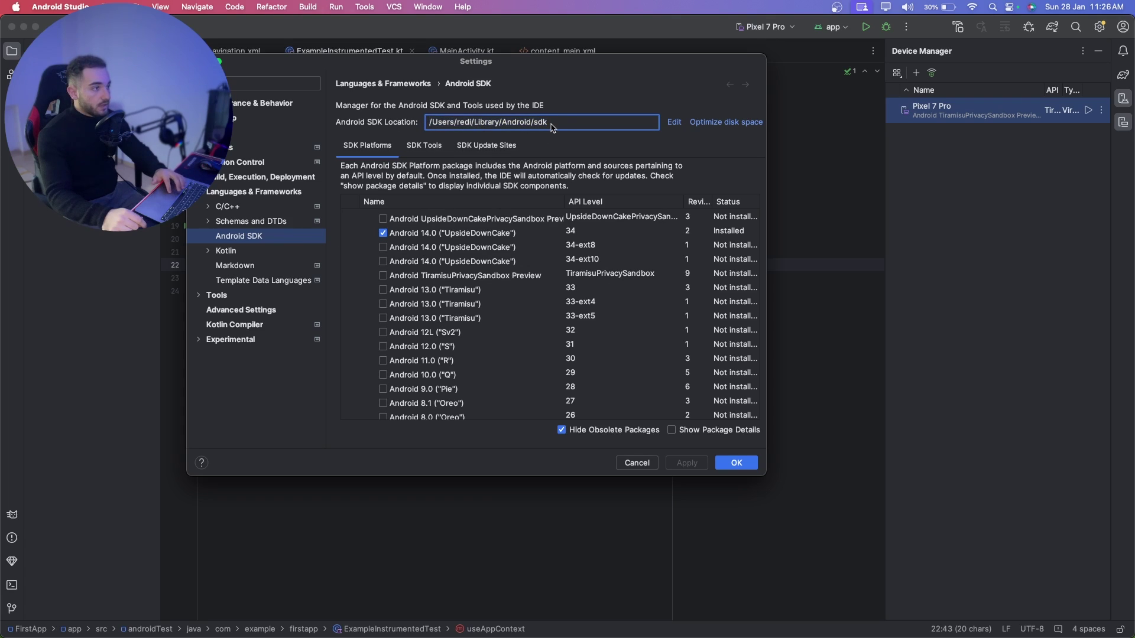
pyautogui.moveTo(528, 126); pyautogui.dragTo(429, 123)
pyautogui.press('super+c')
pyautogui.press('Escape')
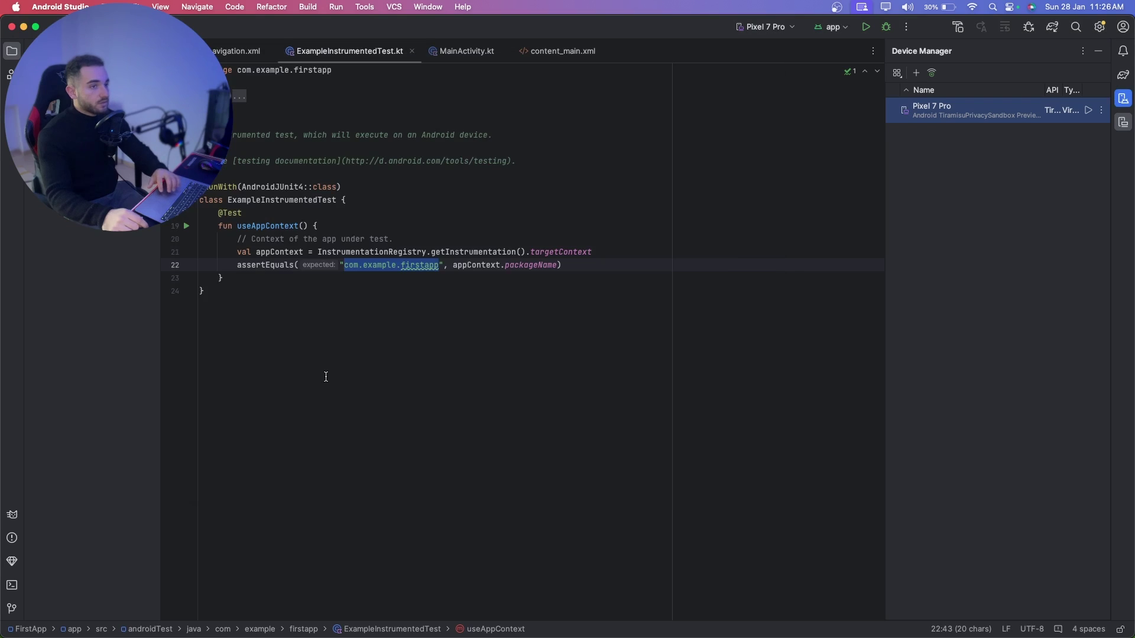
pyautogui.hotkey('ctrl', 'Up')
# Step: Bring VS Code forward and enlarge the SnapchatAdder.py code area above the terminal
pyautogui.click(372, 418)
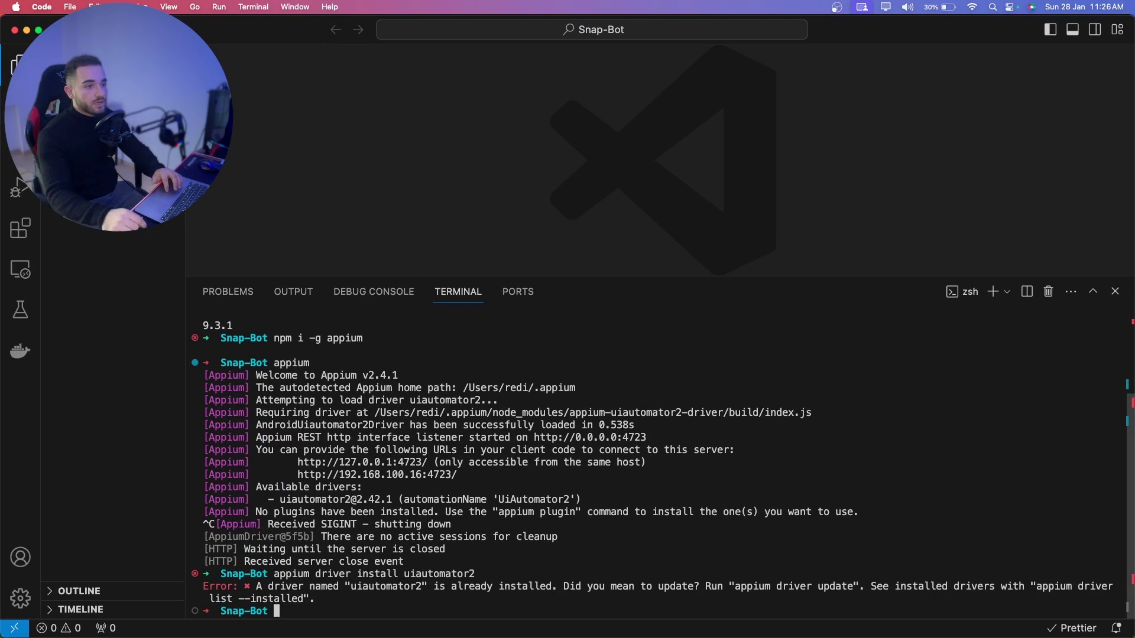
pyautogui.moveTo(383, 276); pyautogui.dragTo(383, 403)
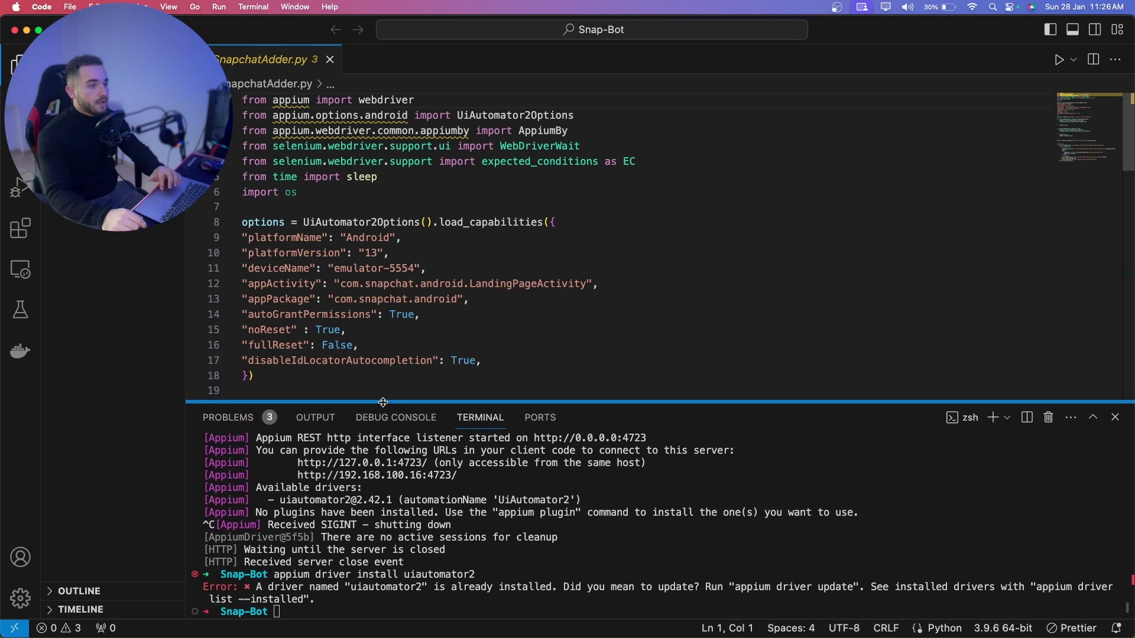
pyautogui.scroll(-5, 272, 204)
pyautogui.scroll(3, 272, 204)
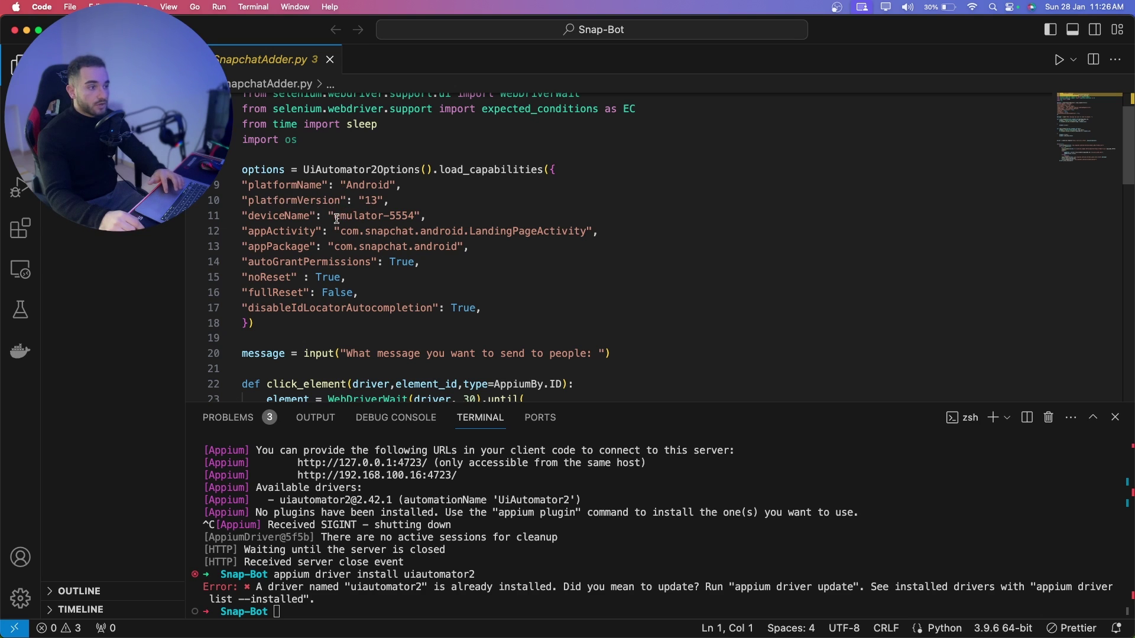
pyautogui.hotkey('ctrl', 'Up')
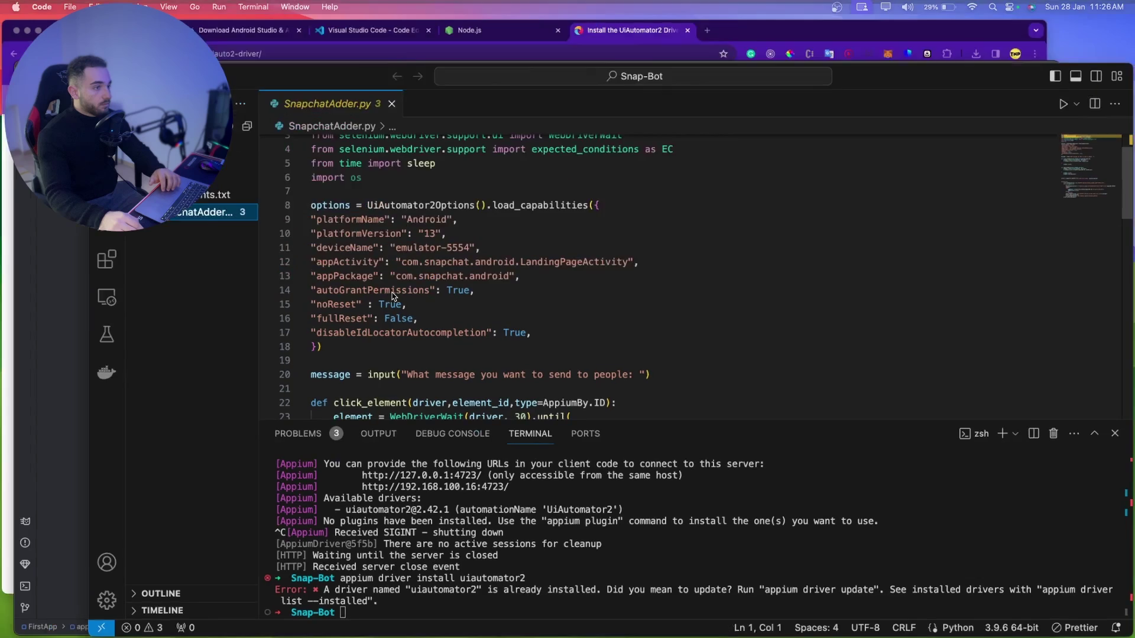
pyautogui.click(355, 467)
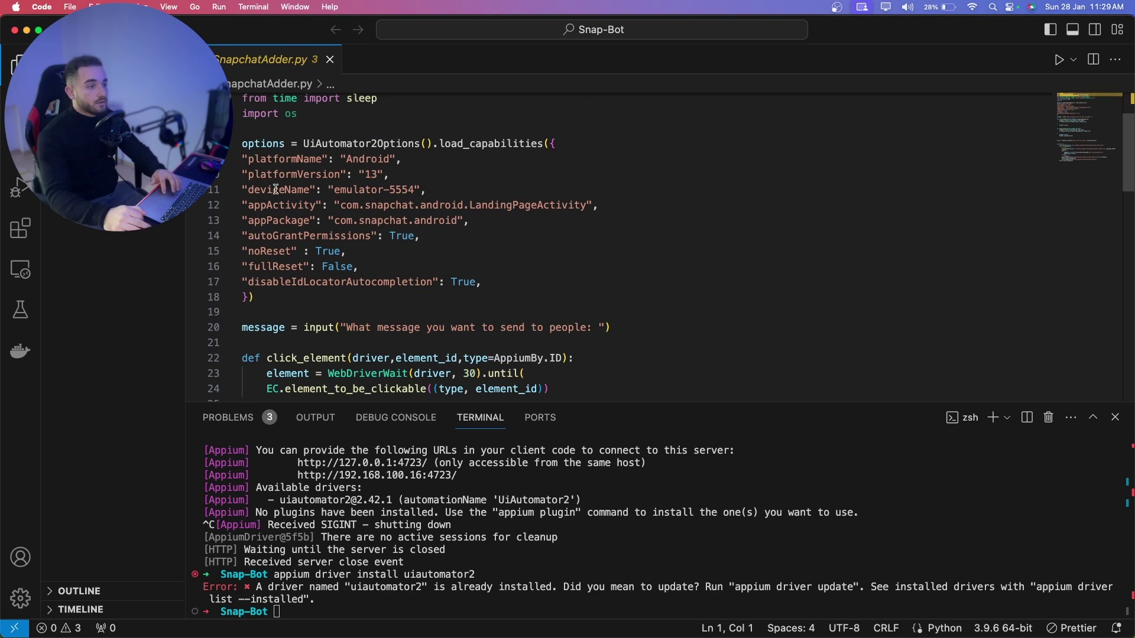
# Step: Change platformVersion from "13" to "14", then switch back to Android Studio
pyautogui.doubleClick(376, 176)
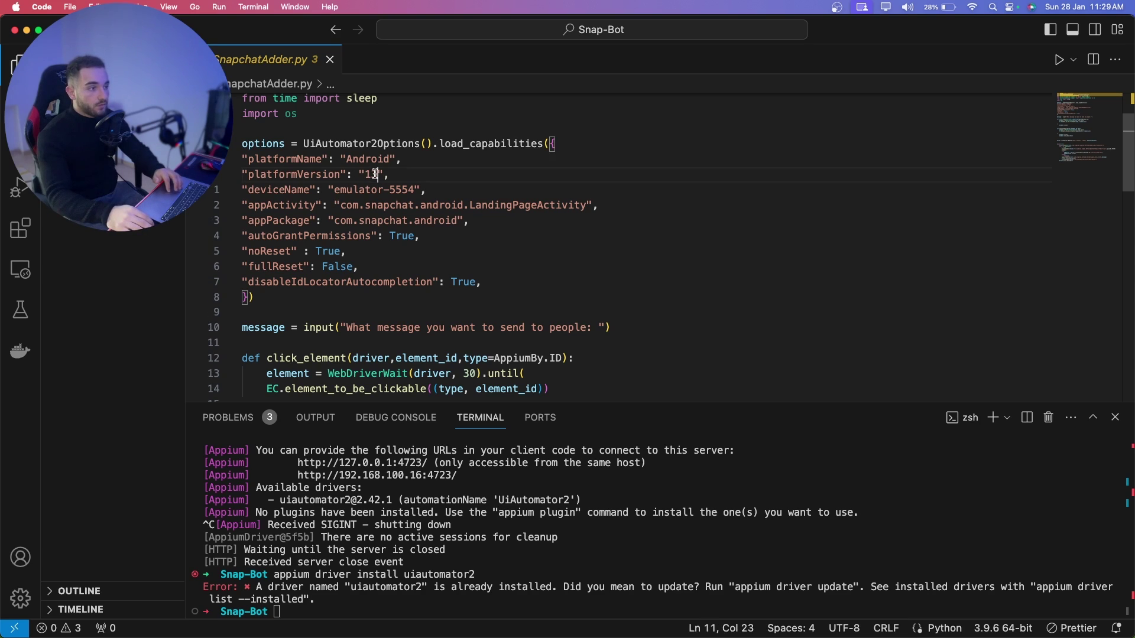
pyautogui.write('14')
pyautogui.press('super+Right')
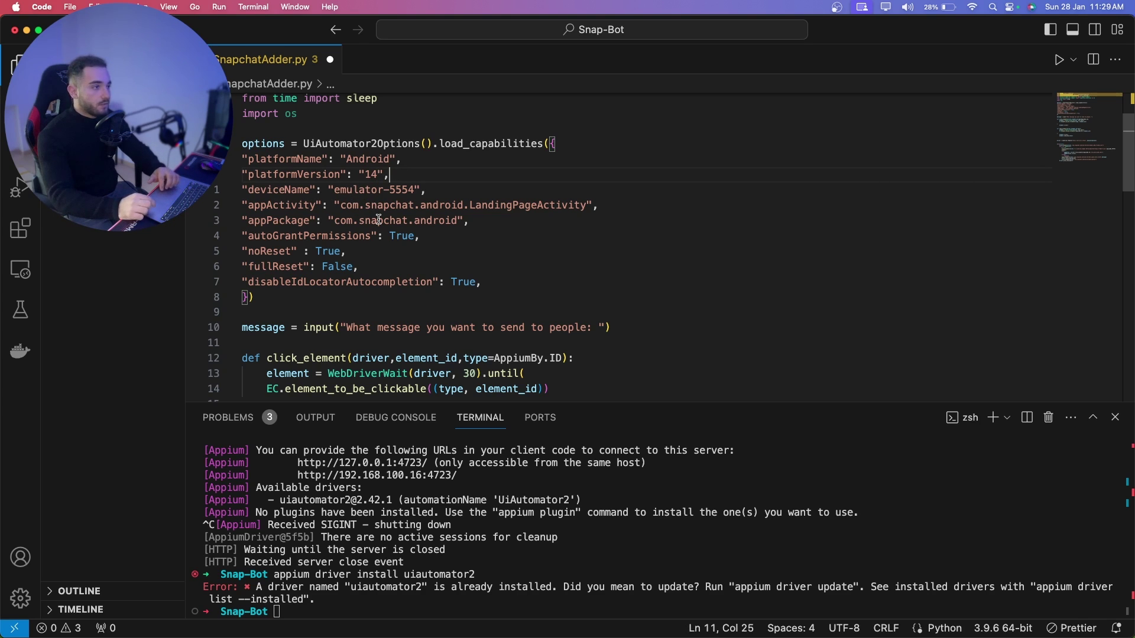
pyautogui.hotkey('ctrl', 'Up')
pyautogui.click(468, 446)
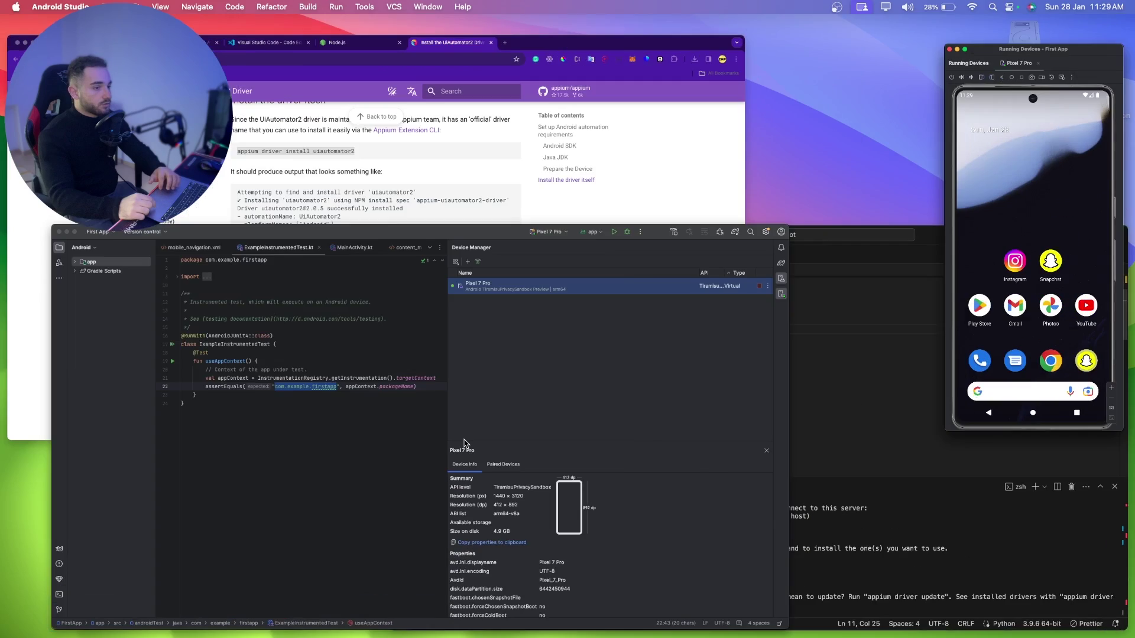
# Step: Open Android Studio's SDK Manager settings to see the Android SDK location
pyautogui.click(363, 6)
pyautogui.click(387, 175)
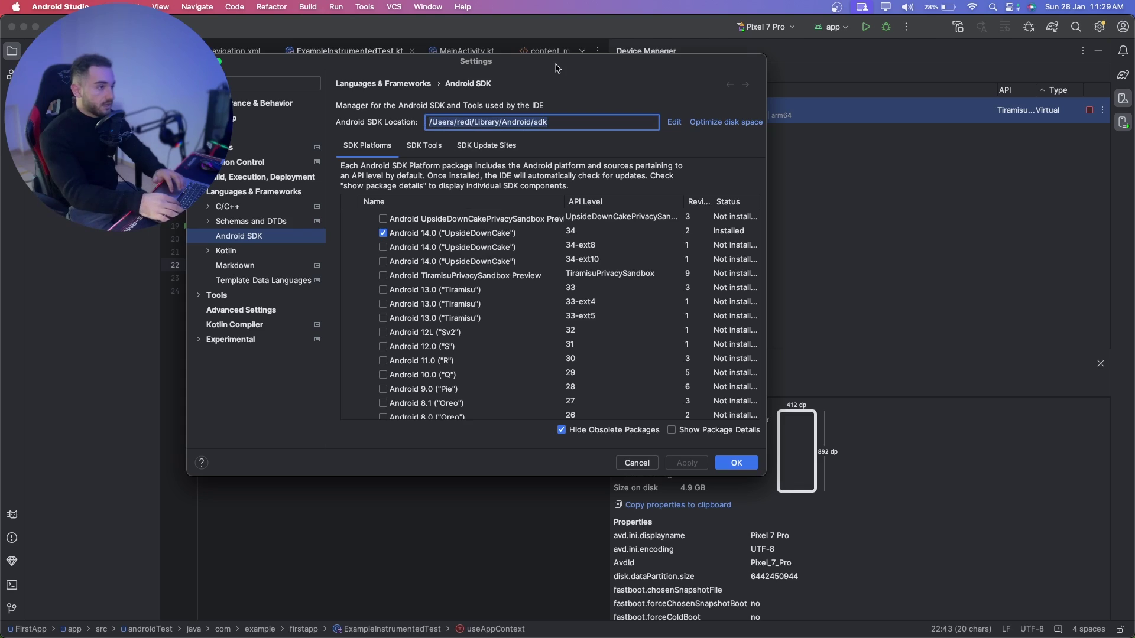
pyautogui.hotkey('ctrl', 'Up')
pyautogui.hotkey('ctrl', 'Up')
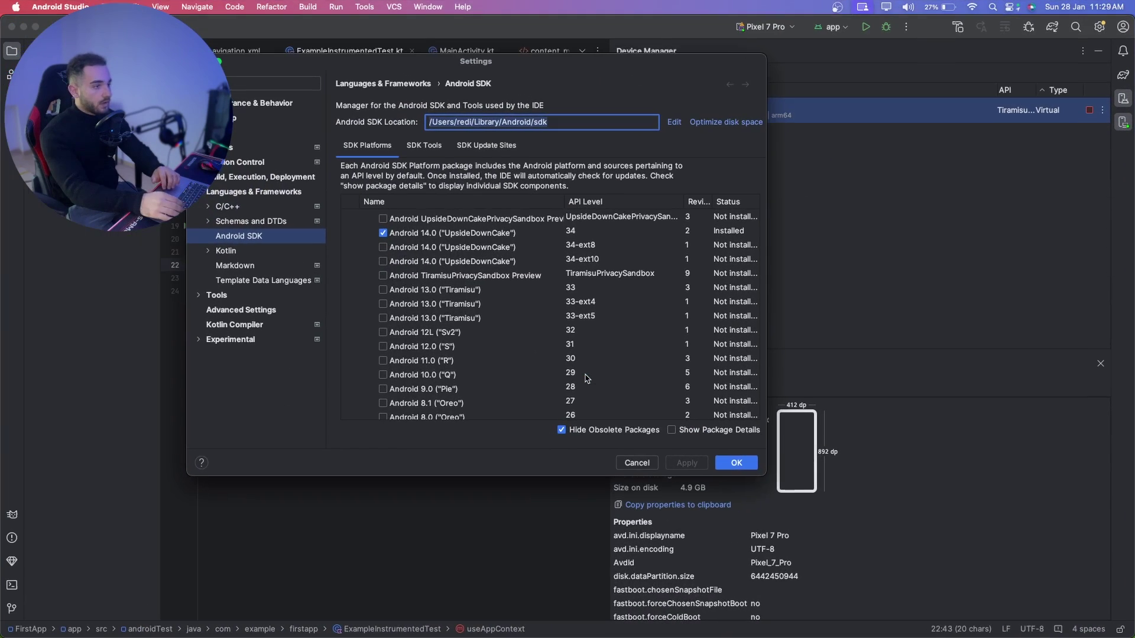
# Step: Launch a new Terminal window through Spotlight search
pyautogui.press('super+space')
pyautogui.write('terminal')
pyautogui.press('Return')
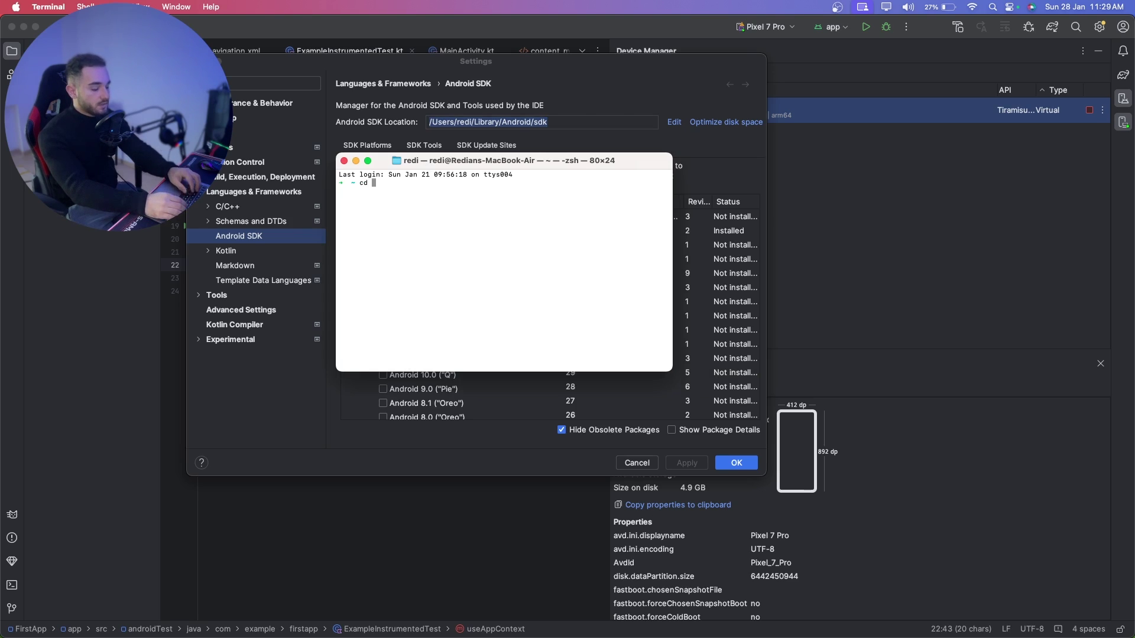
# Step: Change into the pasted Android SDK folder, list its contents, and enlarge the terminal text
pyautogui.write("cd '")
pyautogui.press('super+v')
pyautogui.press('Return')
pyautogui.write('ls')
pyautogui.press('Return')
pyautogui.moveTo(464, 204); pyautogui.dragTo(520, 199)
pyautogui.click(513, 196)
pyautogui.press('super+plus')
pyautogui.press('super+plus')
pyautogui.press('super+plus')
# Step: Enter the platform-tools folder and run ./adb devices to list attached devices
pyautogui.write('cd platform')
pyautogui.press('Tab')
pyautogui.press('Return')
pyautogui.write('ls')
pyautogui.press('Return')
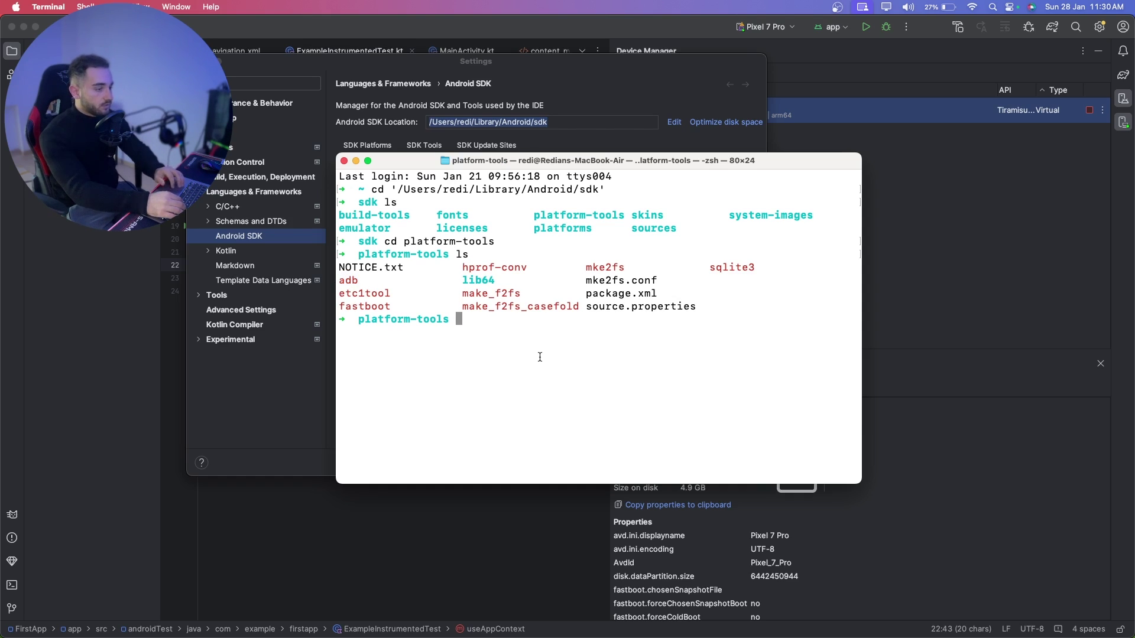
pyautogui.write('./adb devi')
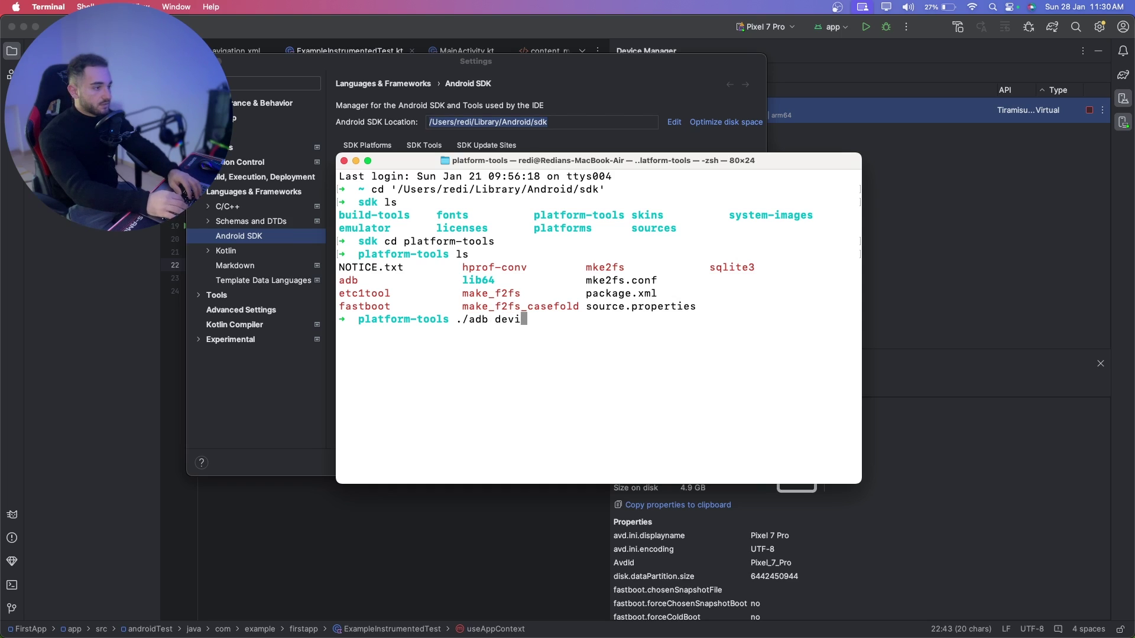
pyautogui.write('ces')
pyautogui.press('Return')
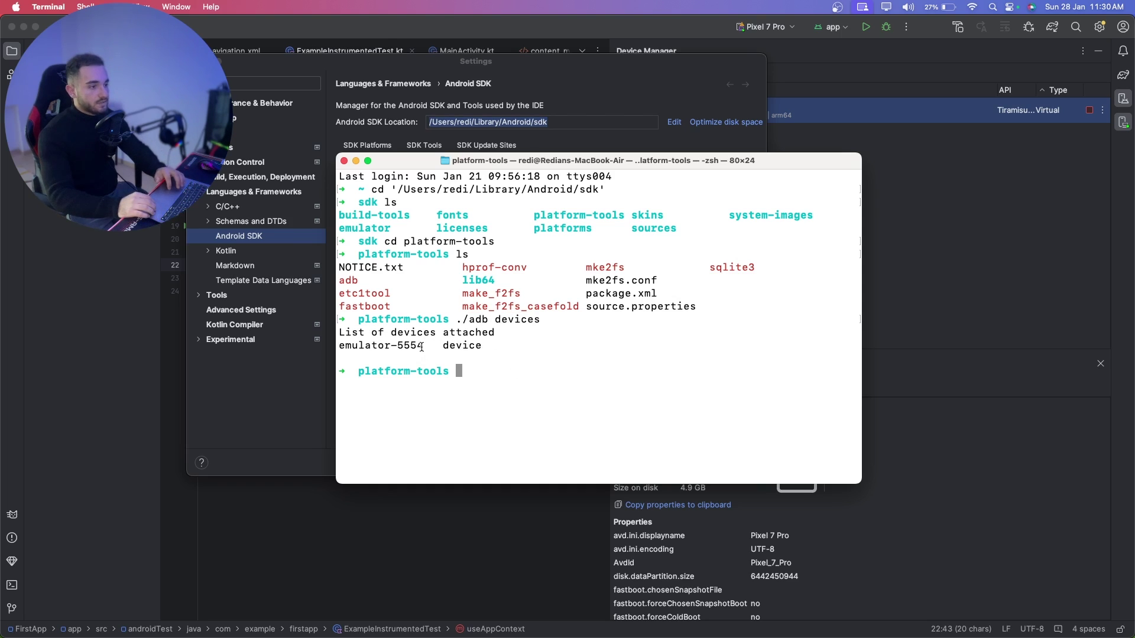
# Step: Highlight the listed emulator-5554 device ID to note it
pyautogui.moveTo(343, 347); pyautogui.dragTo(413, 341)
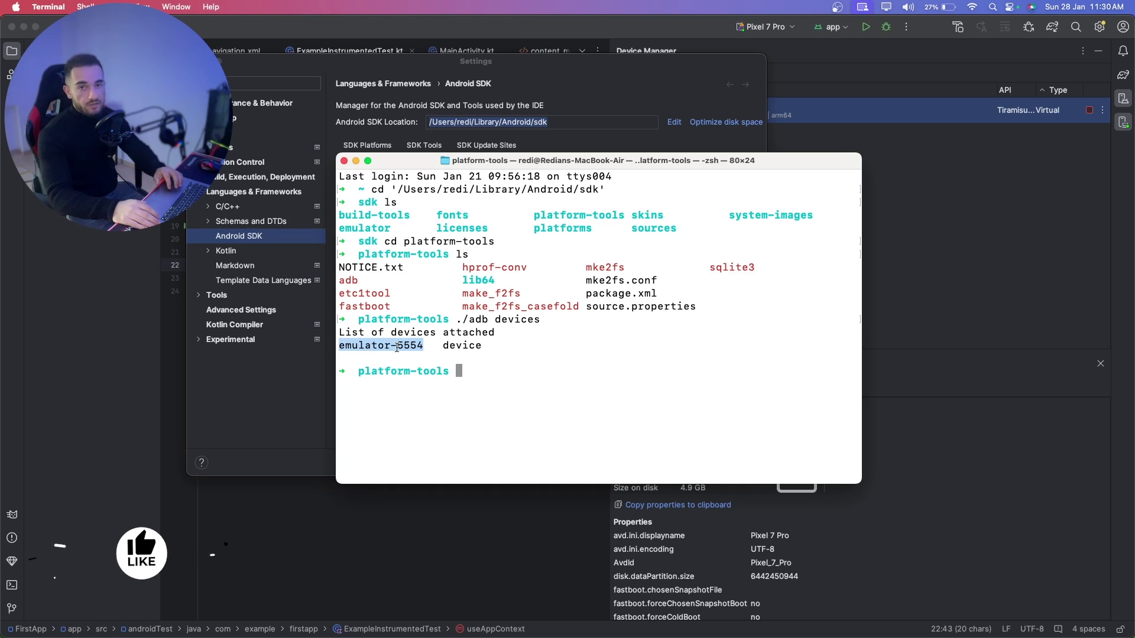
pyautogui.click(402, 347)
pyautogui.moveTo(421, 346); pyautogui.dragTo(357, 345)
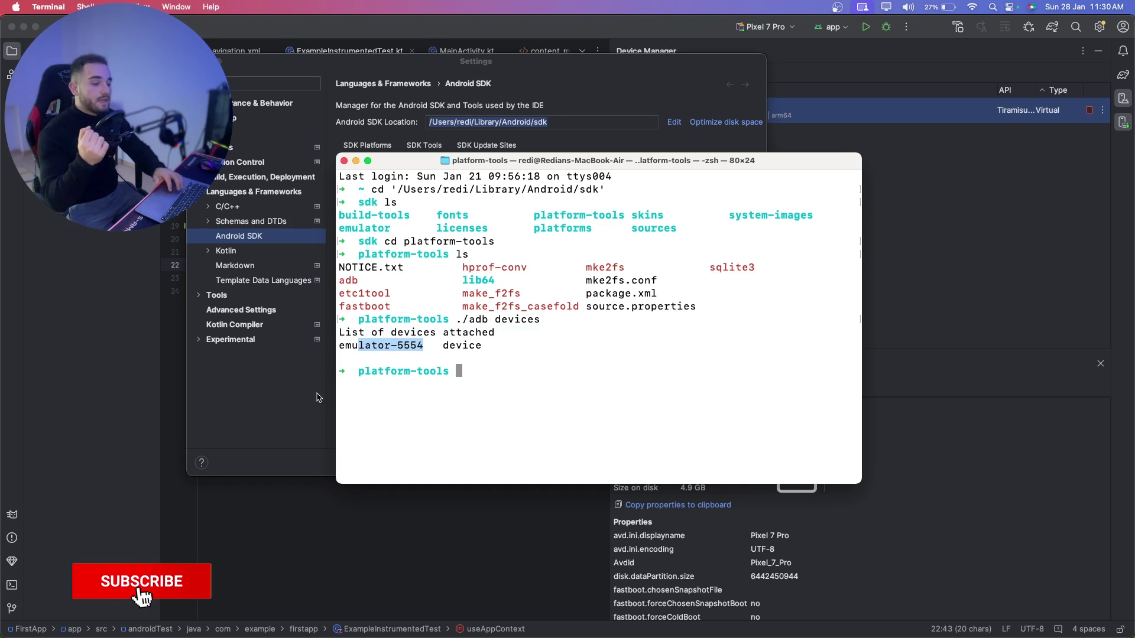
pyautogui.click(422, 351)
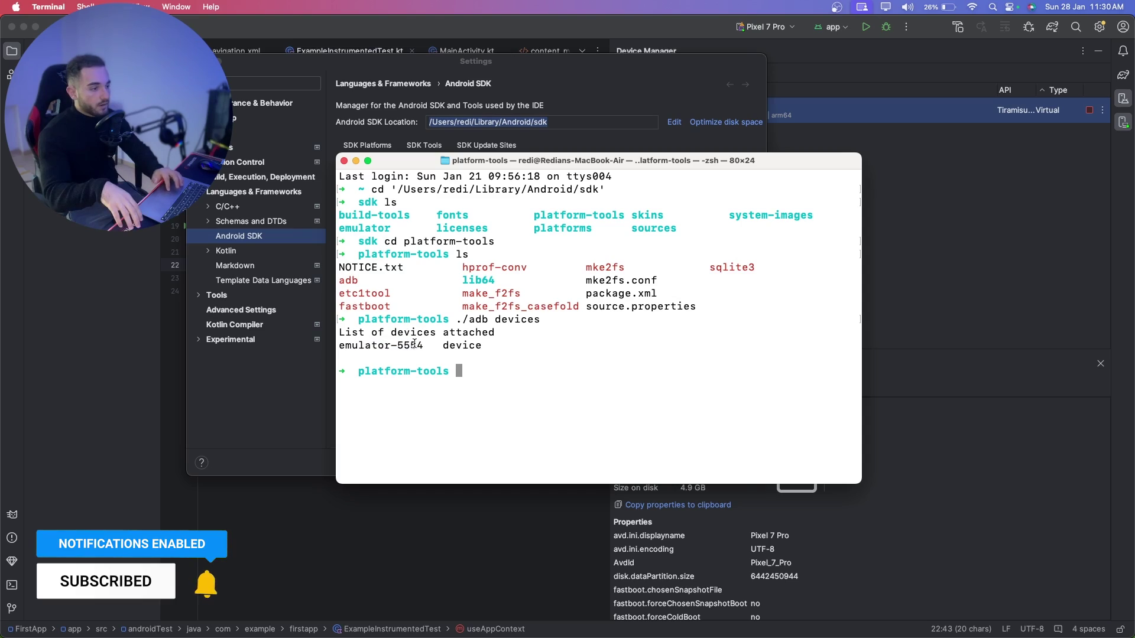
pyautogui.hotkey('ctrl', 'Up')
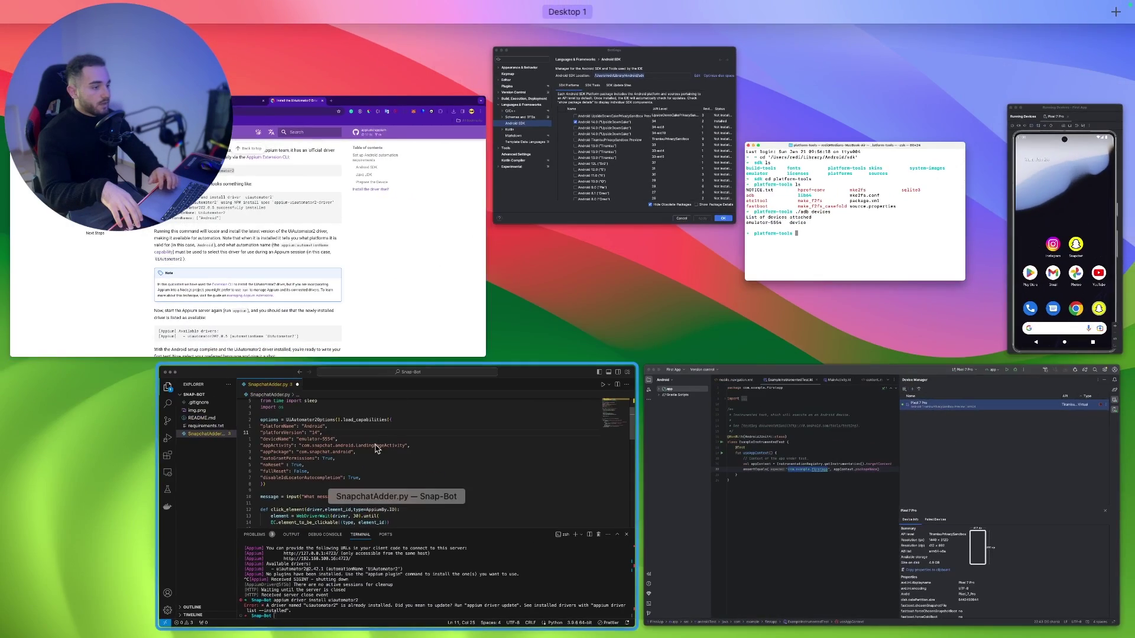
# Step: Save SnapchatAdder.py and resize the terminal panel to review earlier Appium output
pyautogui.click(321, 458)
pyautogui.press('super+s')
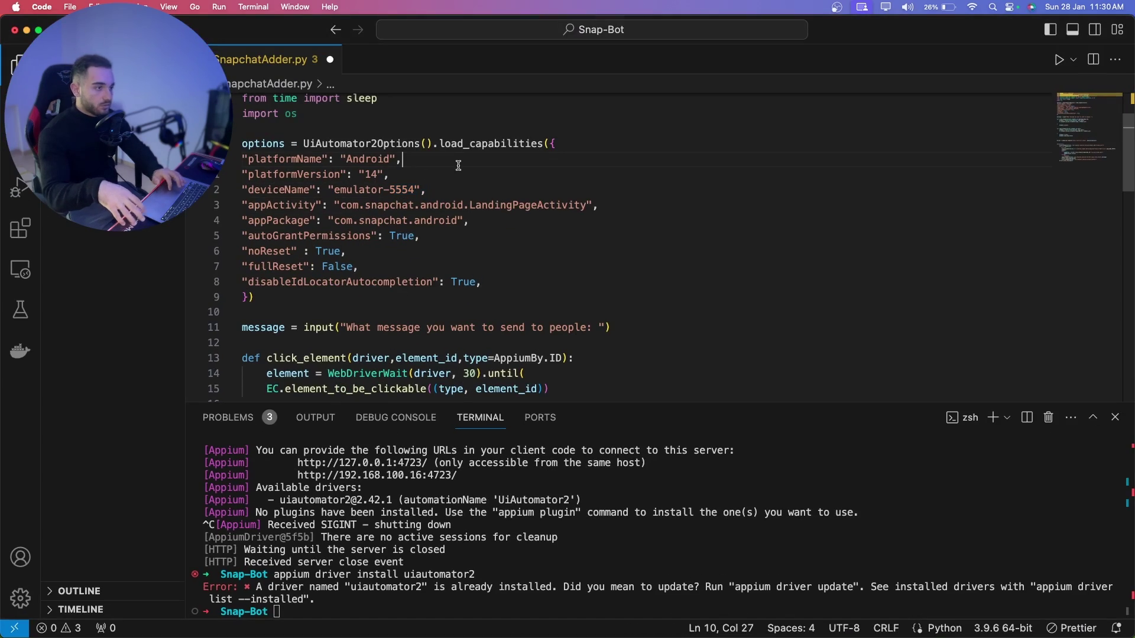
pyautogui.press('Up')
pyautogui.press('Up')
pyautogui.moveTo(441, 404); pyautogui.dragTo(473, 322)
# Step: Check Android Studio's SDK settings, then return to the script in VS Code
pyautogui.hotkey('ctrl', 'Up')
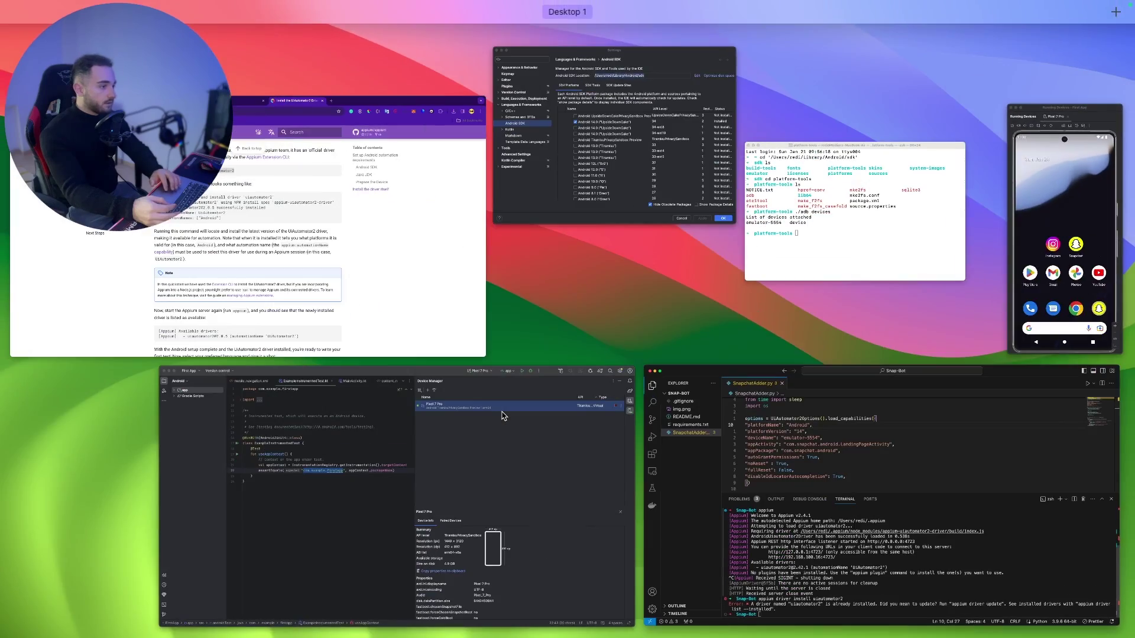
pyautogui.click(502, 413)
pyautogui.hotkey('ctrl', 'Up')
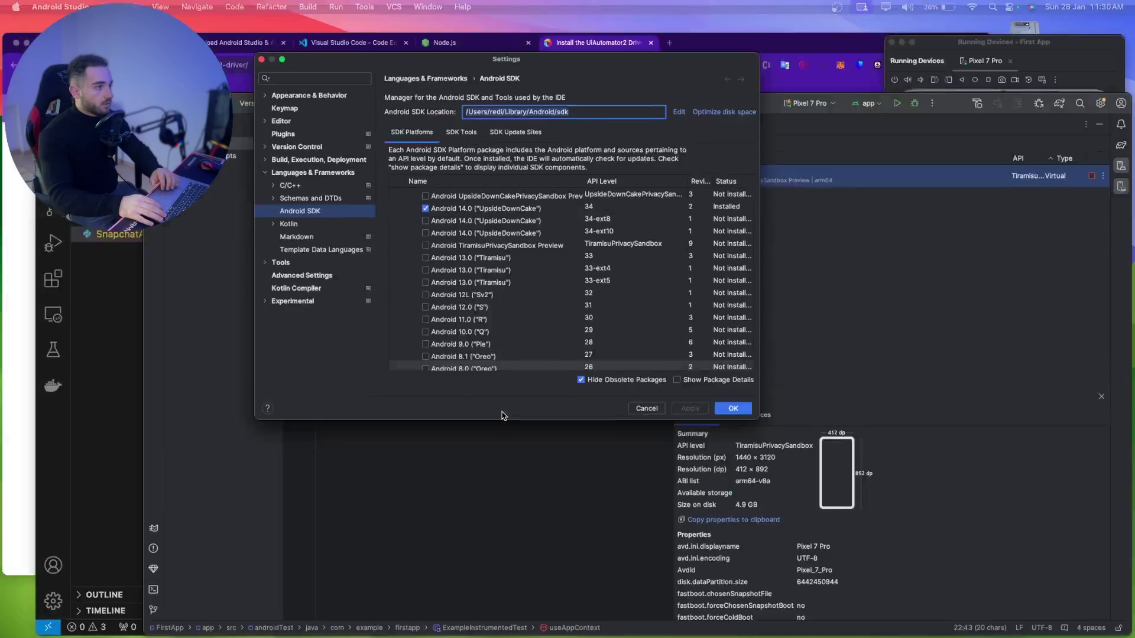
pyautogui.click(502, 415)
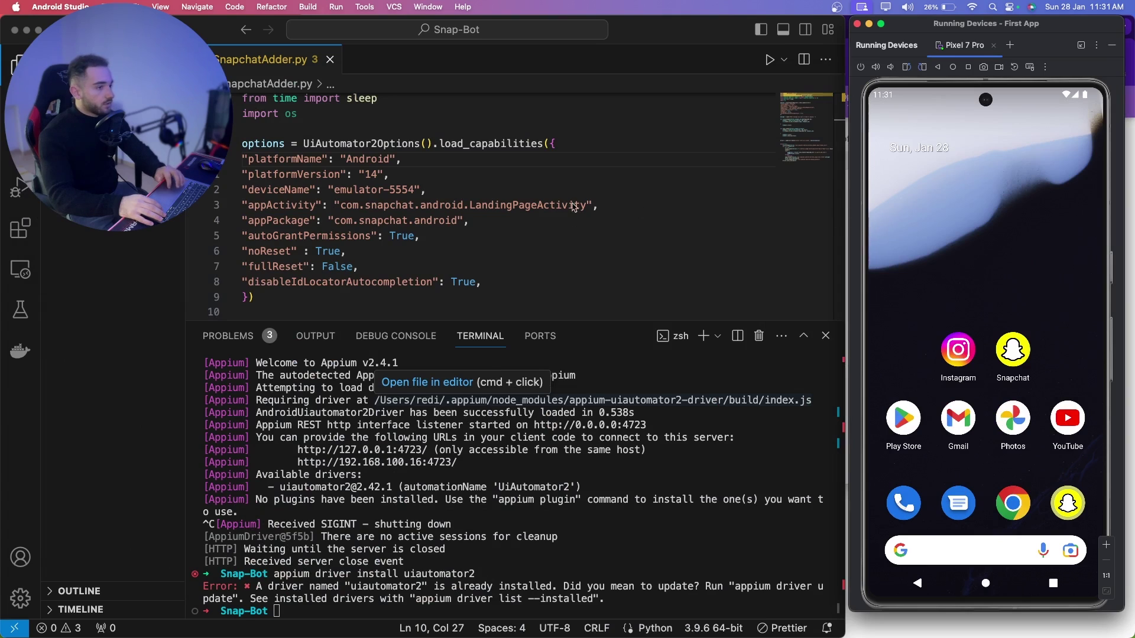
pyautogui.click(443, 251)
pyautogui.scroll(-5, 443, 251)
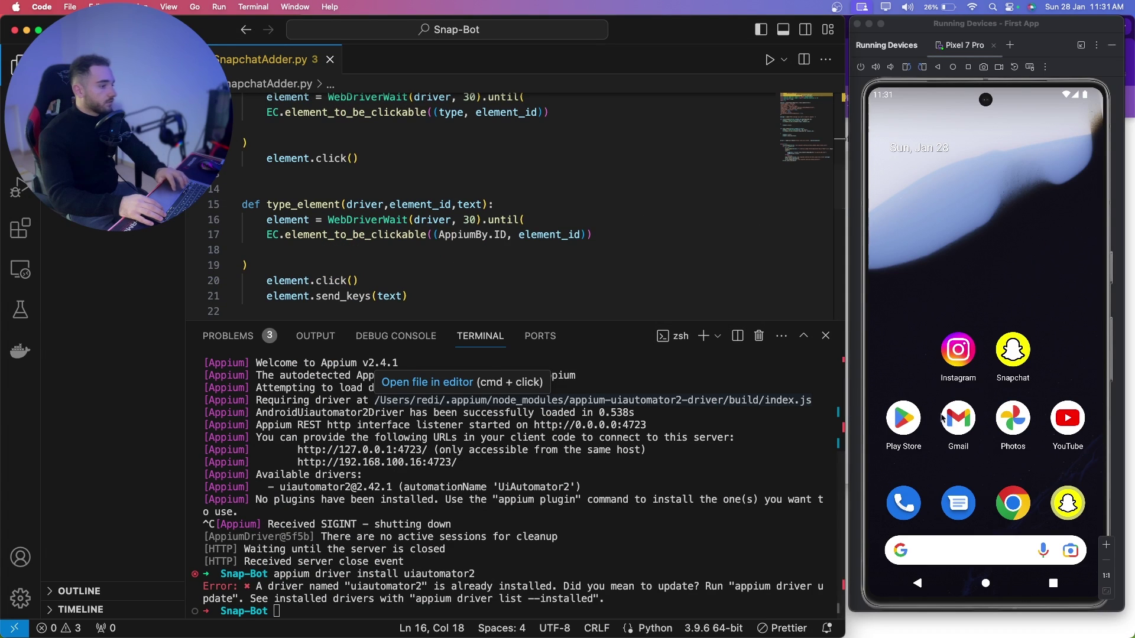
# Step: Run pip3 install -r requirements.txt in the integrated terminal, then clear it
pyautogui.click(444, 532)
pyautogui.press('super+k')
pyautogui.write('pyt')
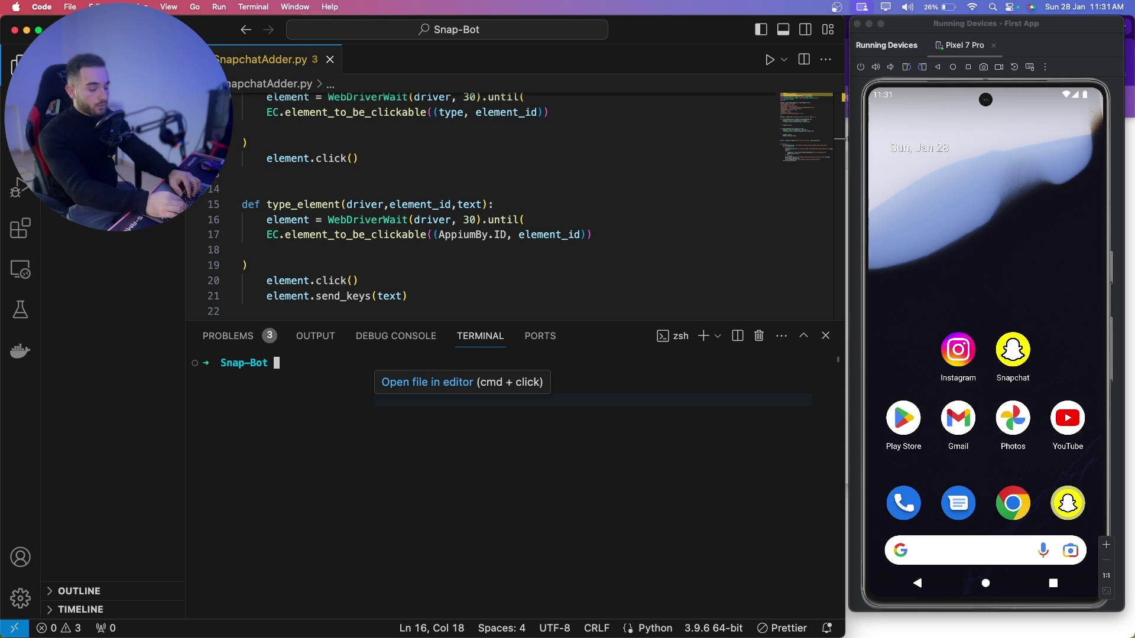
pyautogui.press('BackSpace')
pyautogui.press('BackSpace')
pyautogui.press('BackSpace')
pyautogui.press('BackSpace')
pyautogui.write('3 install -r re')
pyautogui.press('Tab')
pyautogui.press('Tab')
pyautogui.press('Tab')
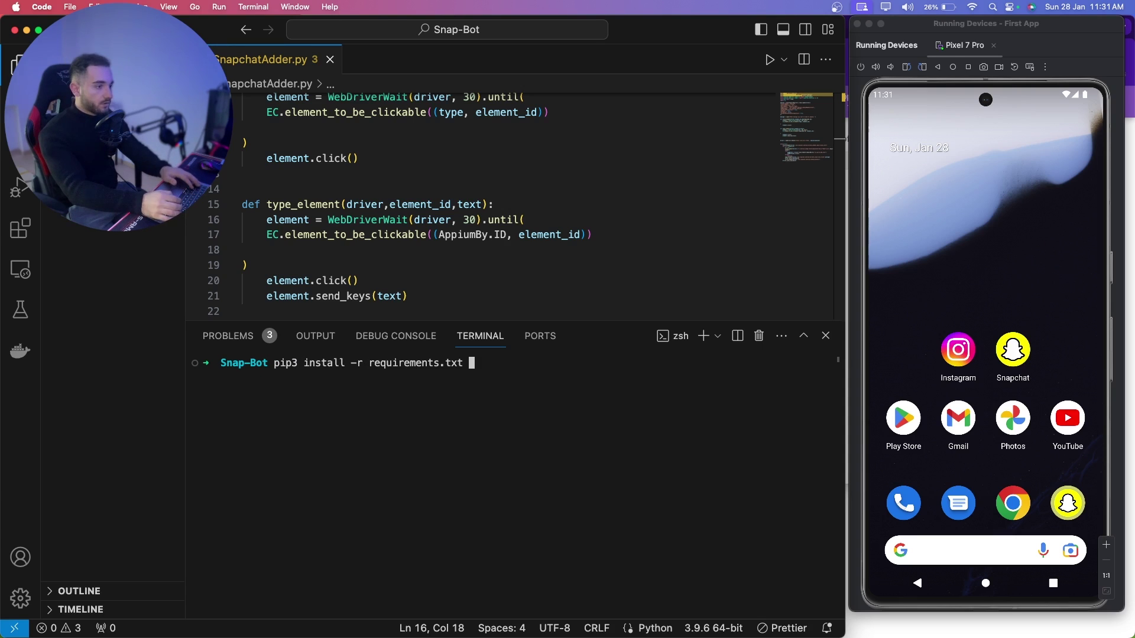
pyautogui.press('Return')
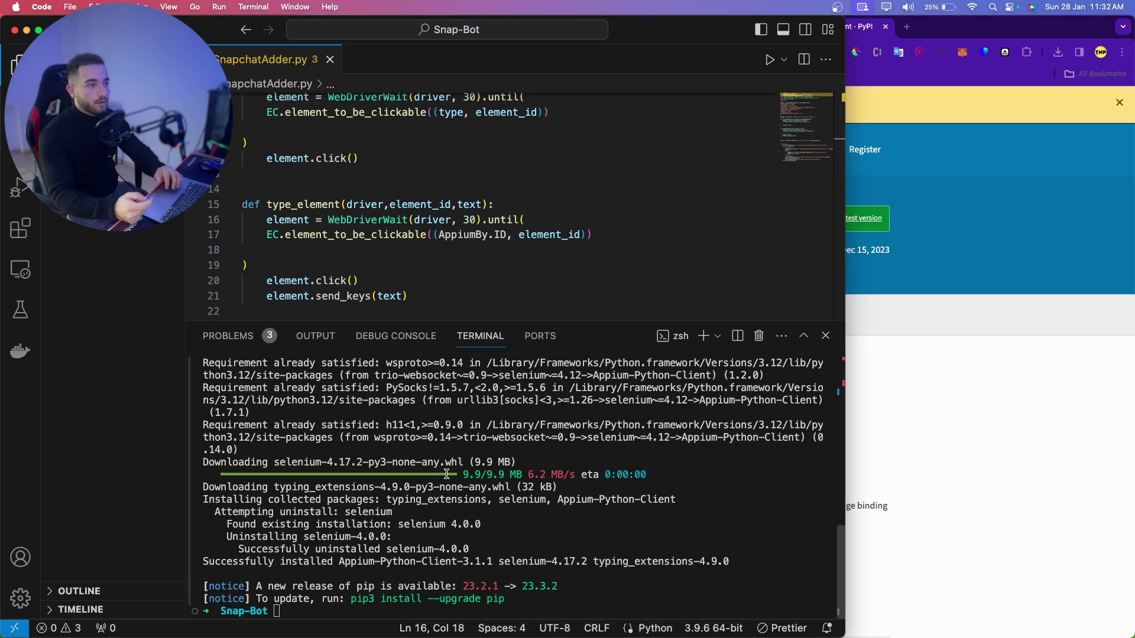
pyautogui.write('clear')
pyautogui.press('Return')
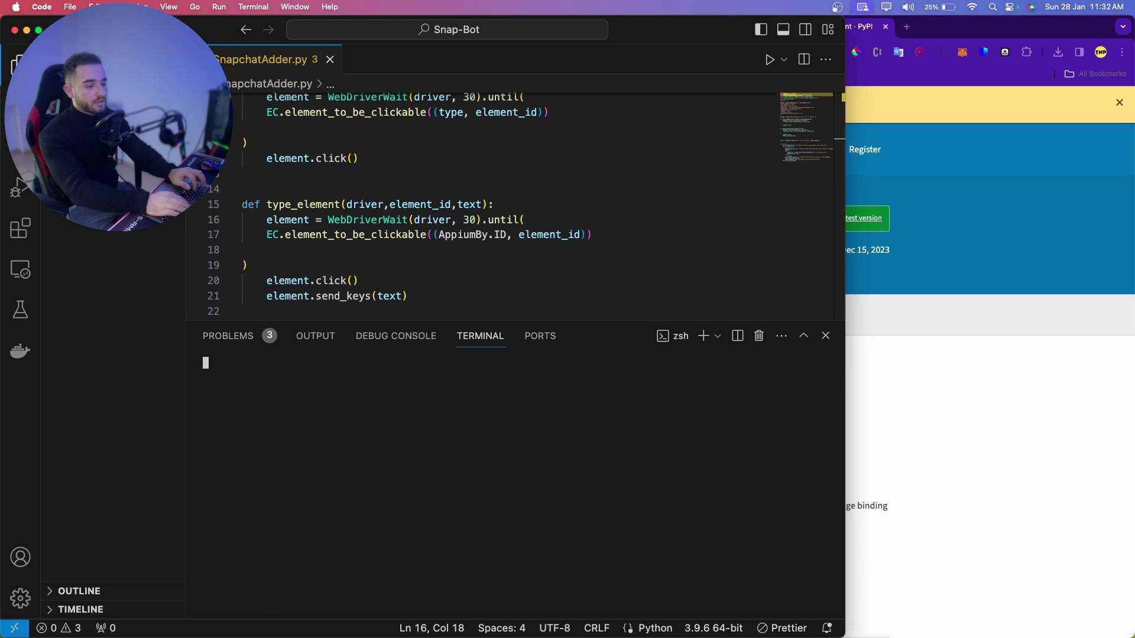
# Step: Run python3 SnapchatAdder.py in the integrated terminal to reach its message prompt
pyautogui.write('python3')
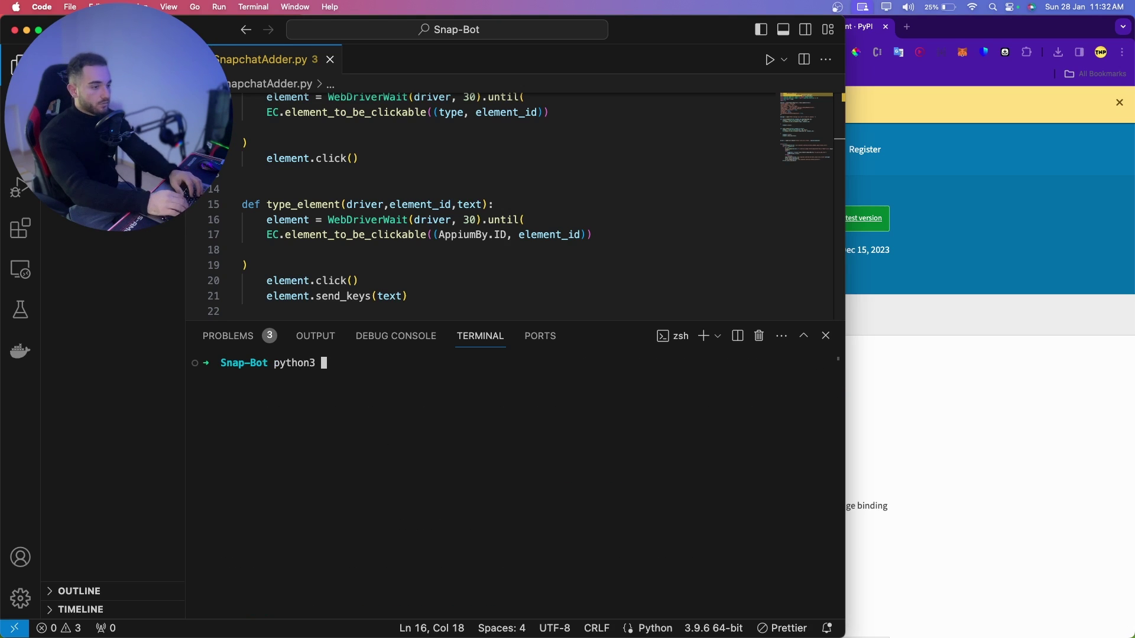
pyautogui.write(' Sn')
pyautogui.press('Tab')
pyautogui.press('Return')
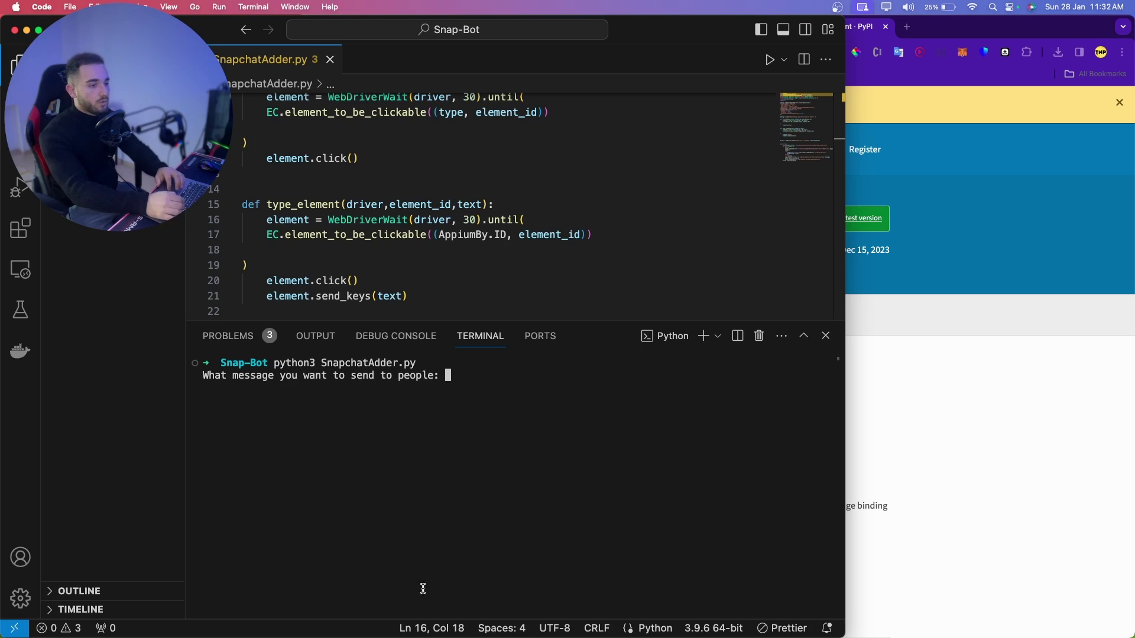
pyautogui.moveTo(203, 374); pyautogui.dragTo(486, 388)
pyautogui.click(486, 393)
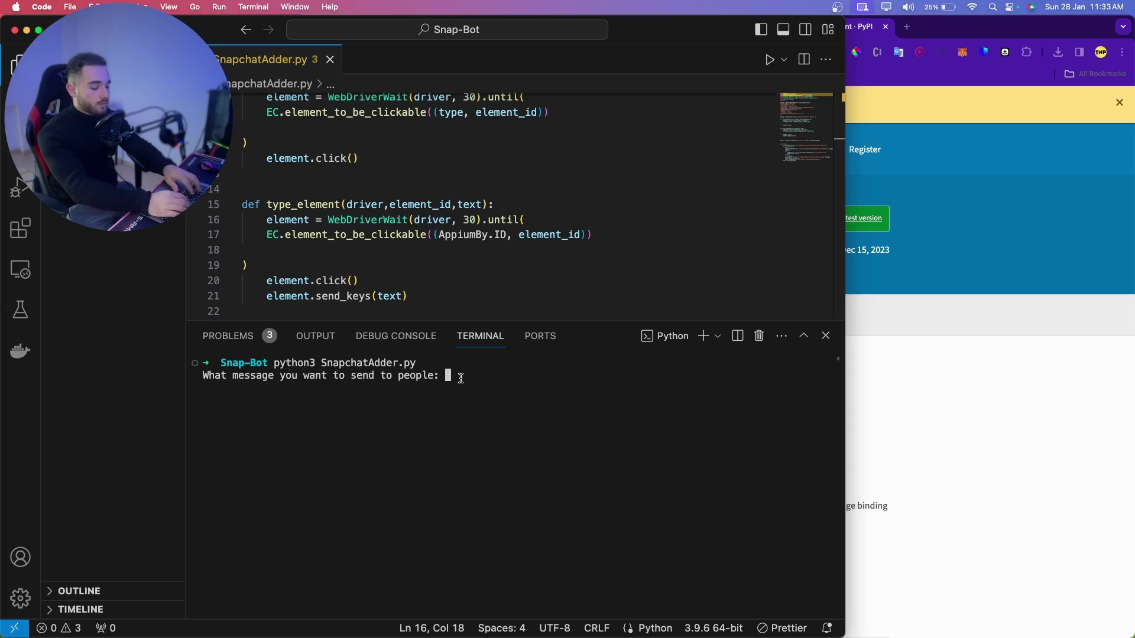
# Step: Submit the message 'Hi, this is a test!' and read the connection-refused traceback on port 4723
pyautogui.write('Hi, this is a test!')
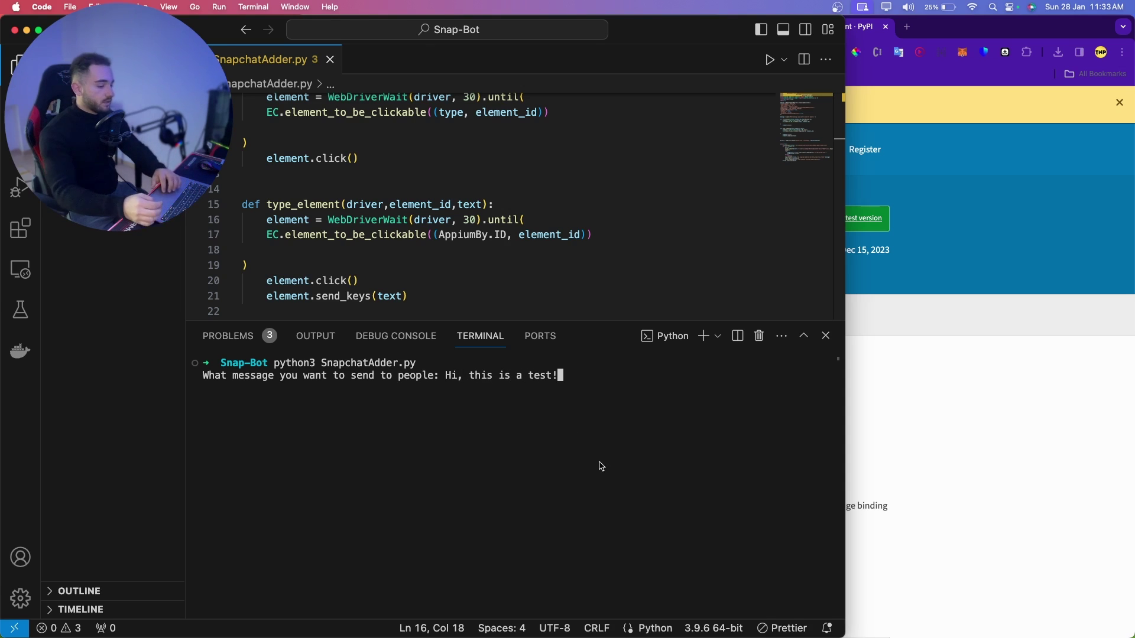
pyautogui.hotkey('ctrl', 'Up')
pyautogui.click(1016, 215)
pyautogui.click(608, 347)
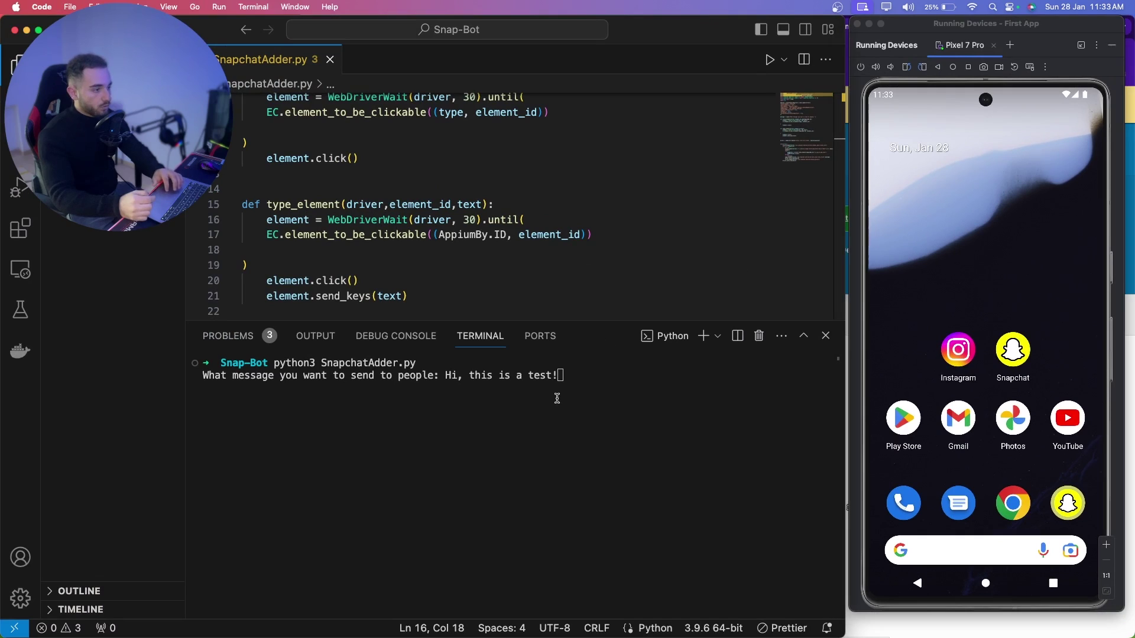
pyautogui.press('Return')
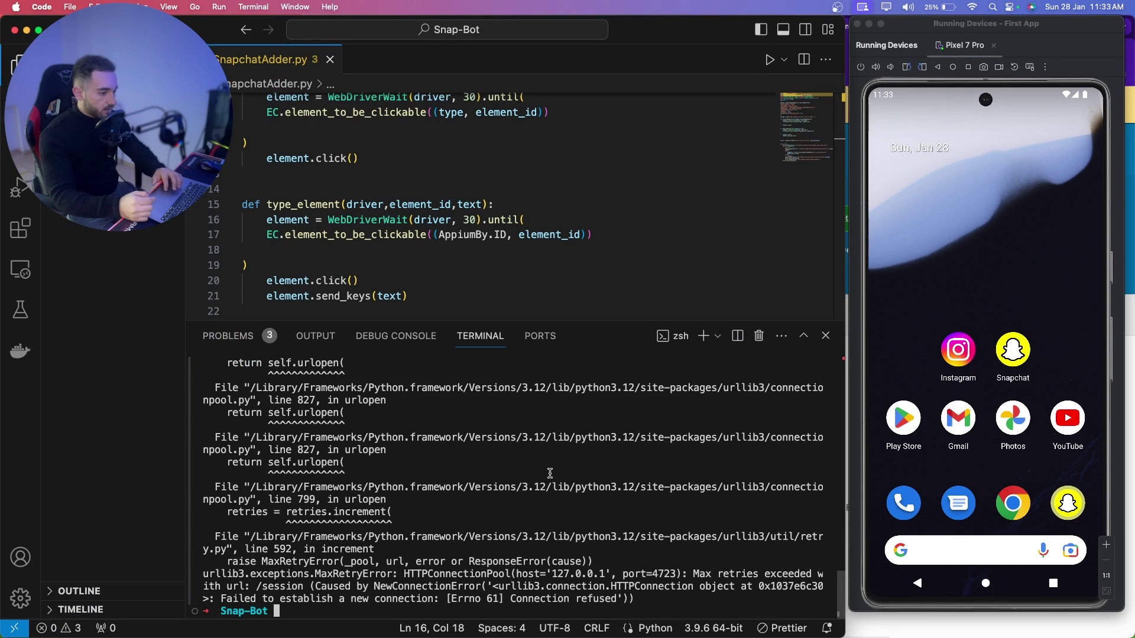
pyautogui.moveTo(476, 321); pyautogui.dragTo(476, 262)
pyautogui.scroll(3, 458, 357)
pyautogui.scroll(-3, 458, 364)
pyautogui.hotkey('ctrl', 'Up')
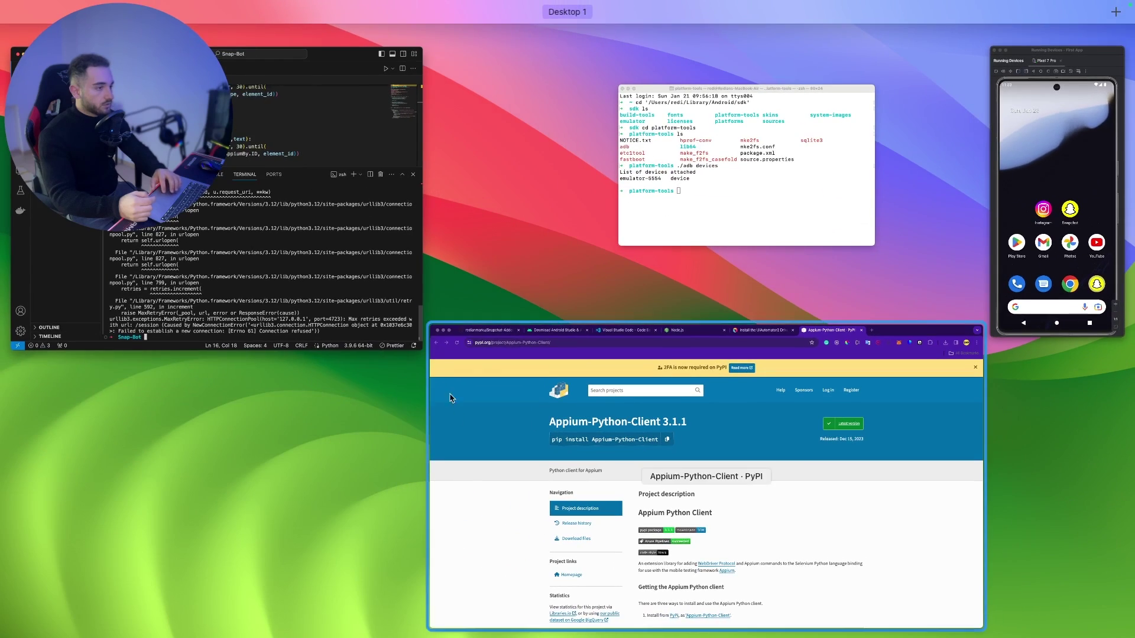
# Step: Open Terminal, run appium, then retype python3 SnapchatAdder.py in VS Code
pyautogui.hotkey('ctrl', 'Up')
pyautogui.press('super+space')
pyautogui.write('terminal')
pyautogui.press('Return')
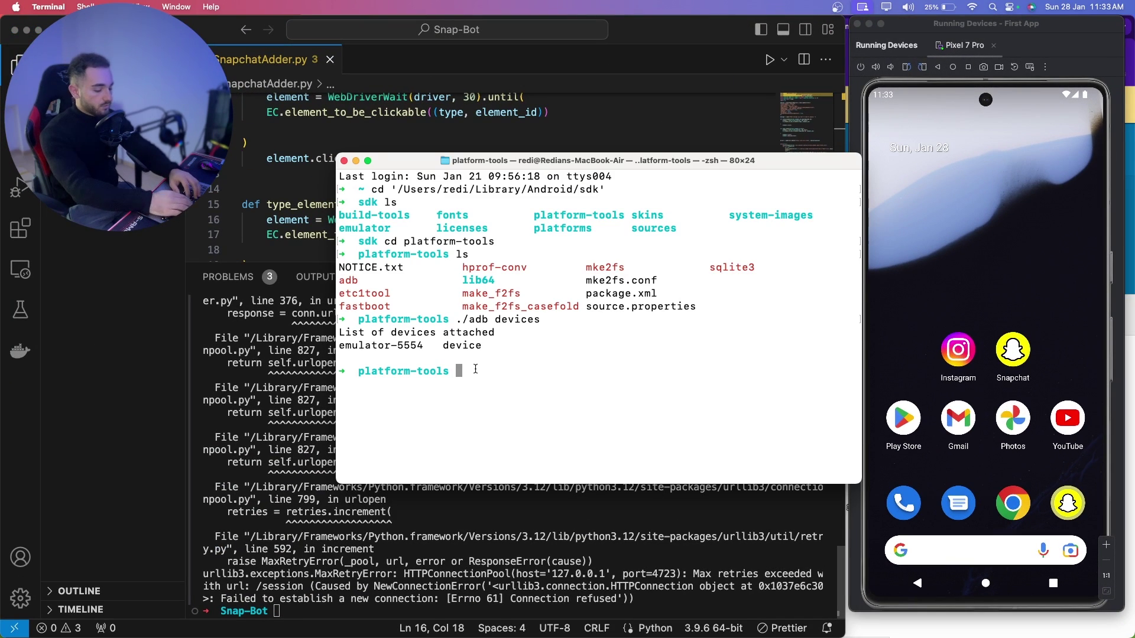
pyautogui.write('appie')
pyautogui.press('BackSpace')
pyautogui.write('um')
pyautogui.press('Return')
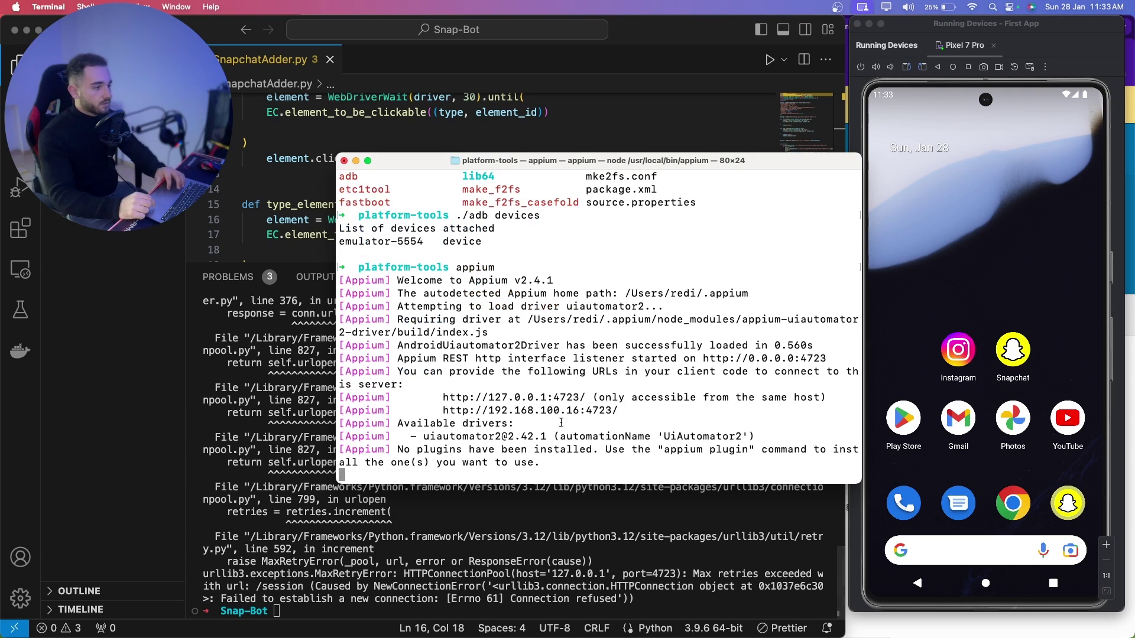
pyautogui.click(549, 531)
pyautogui.write('python3 SnapchatAdder.py')
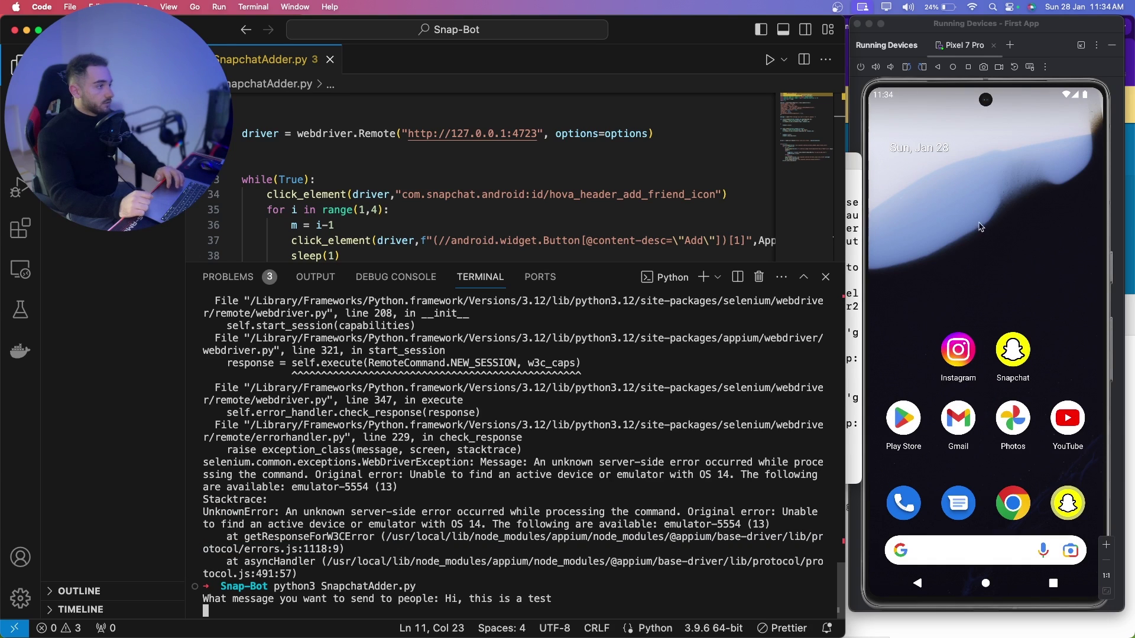
# Step: Tap the Snapchat icon in the emulator to open its login screen
pyautogui.click(1011, 349)
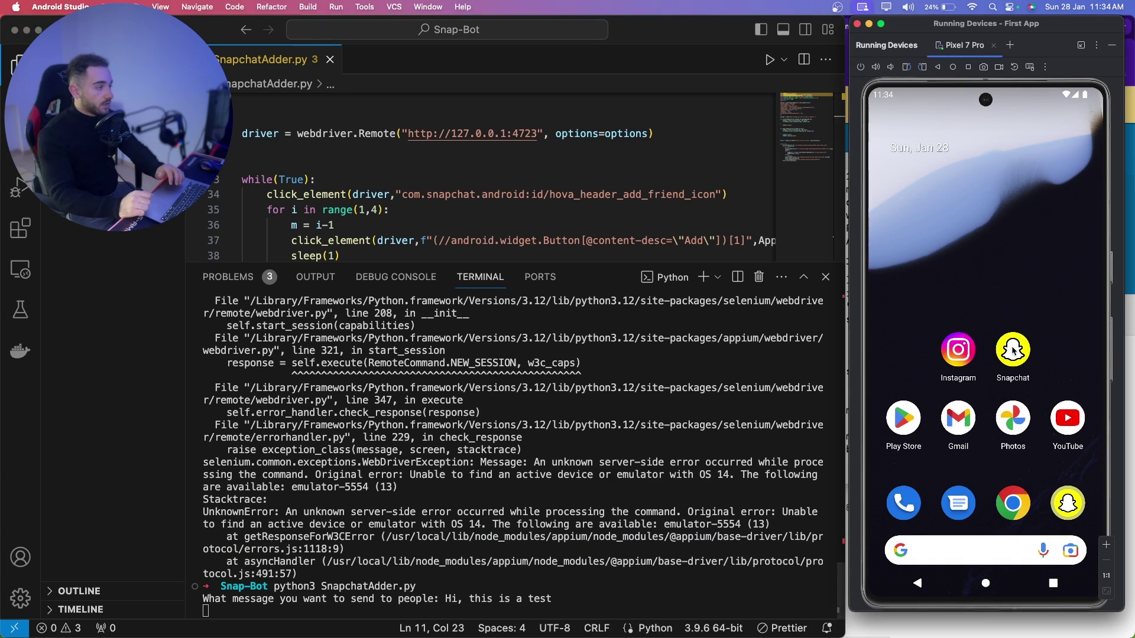
pyautogui.click(1012, 349)
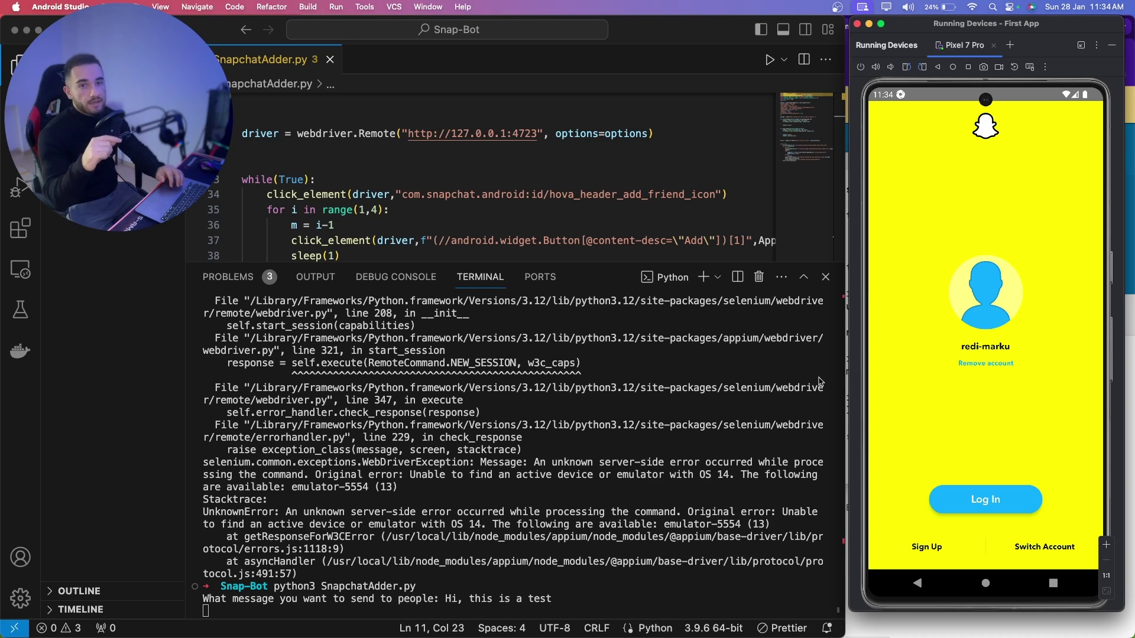
# Step: Scroll to the while(True) loop and inspect the hova_header_add_friend_icon ID and Add button description
pyautogui.click(394, 276)
pyautogui.moveTo(392, 260); pyautogui.dragTo(393, 442)
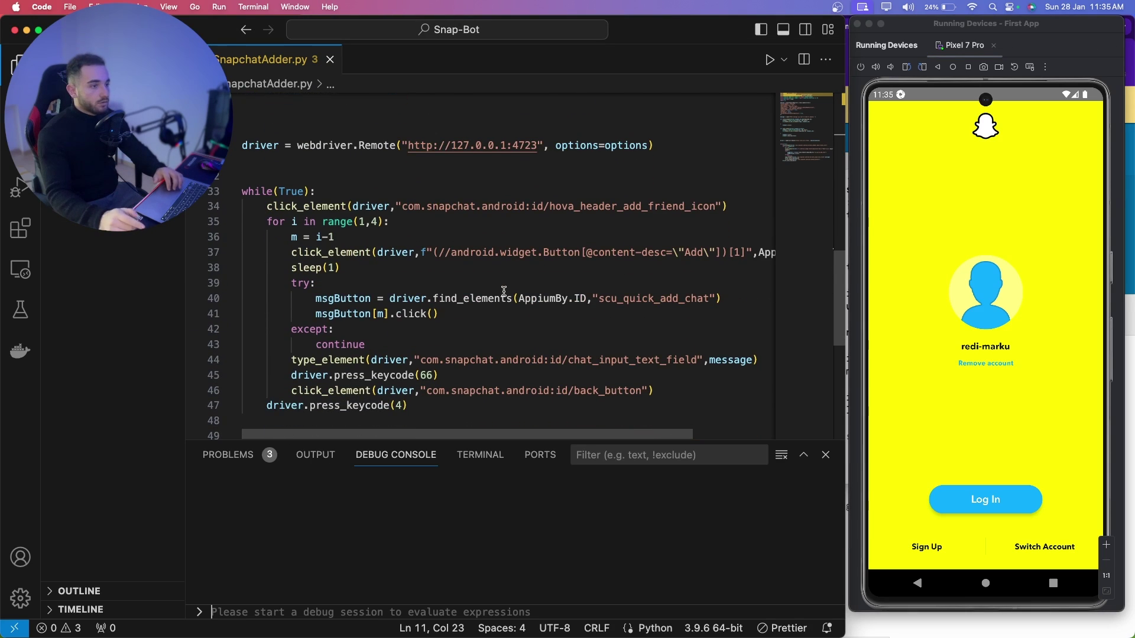
pyautogui.scroll(-2, 503, 291)
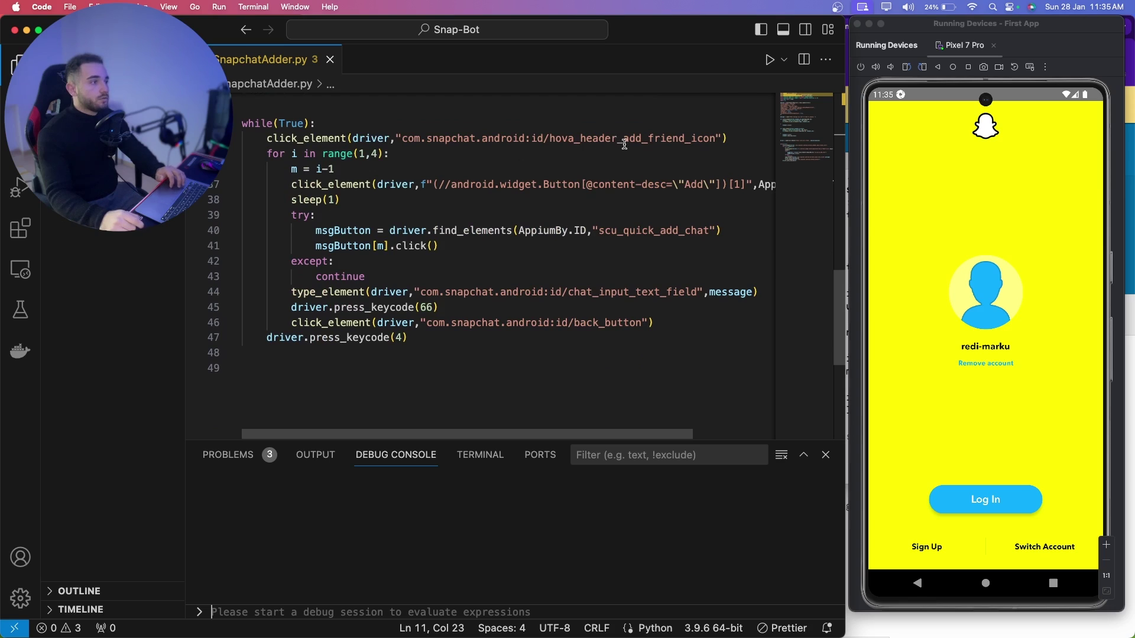
pyautogui.moveTo(558, 138); pyautogui.dragTo(654, 139)
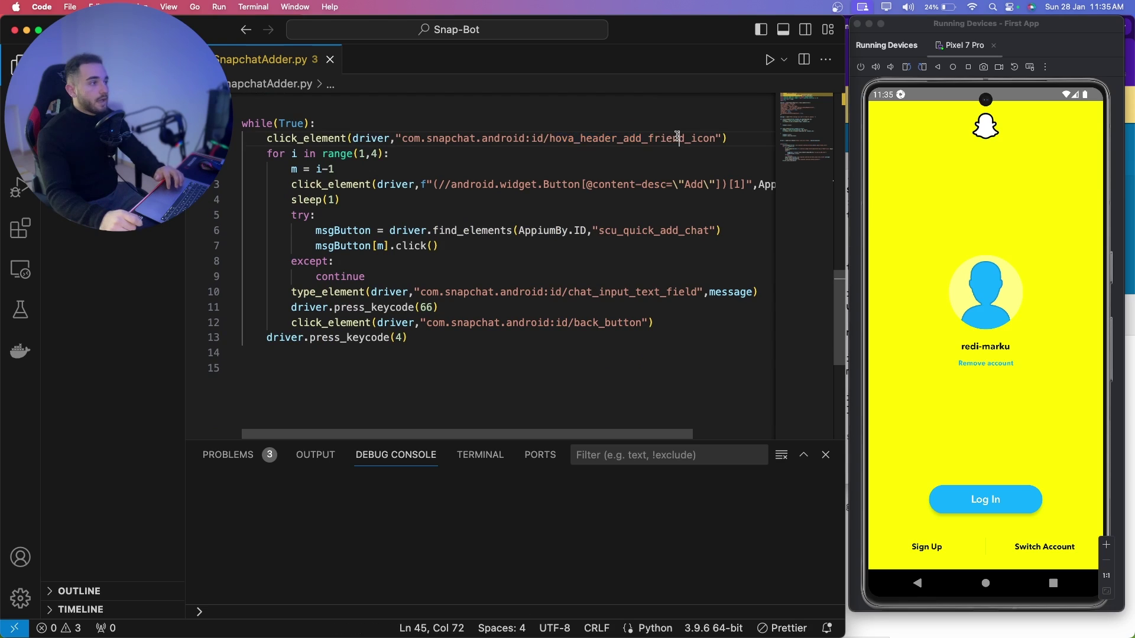
pyautogui.doubleClick(677, 136)
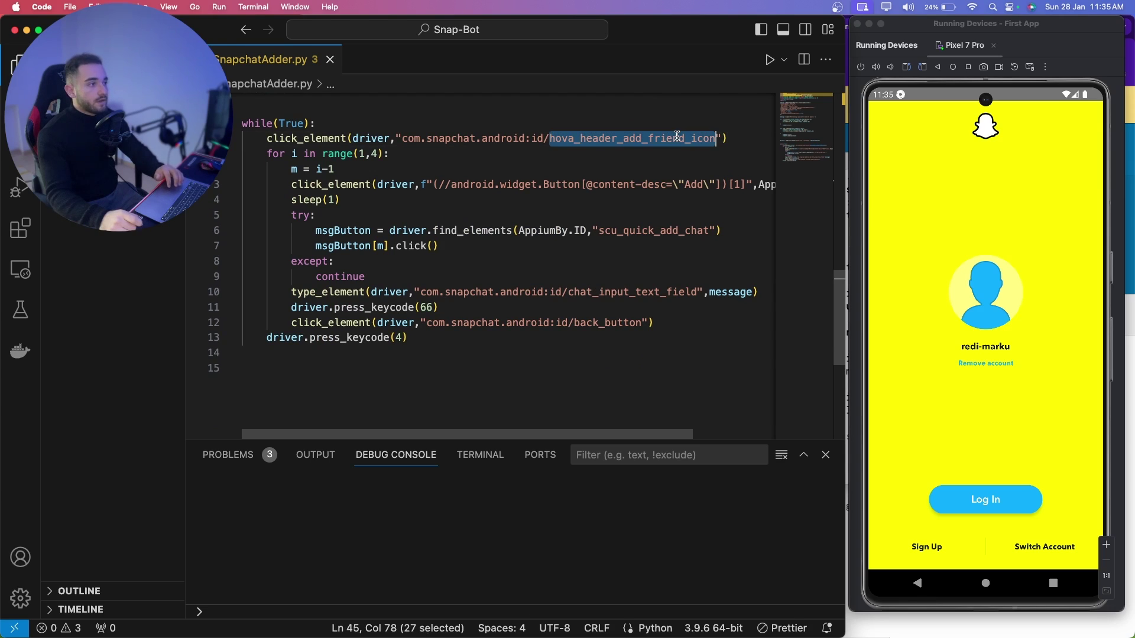
pyautogui.doubleClick(690, 186)
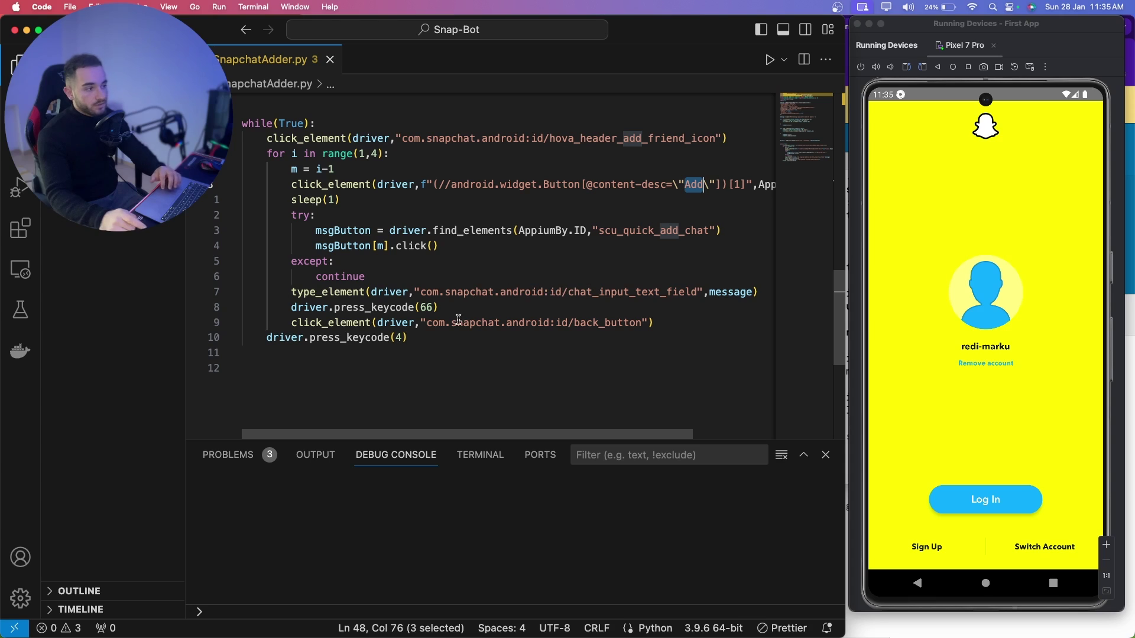
pyautogui.scroll(3, 482, 340)
pyautogui.click(482, 339)
pyautogui.hscroll(1, 532, 343)
pyautogui.scroll(-1, 586, 351)
pyautogui.hscroll(-1, 586, 351)
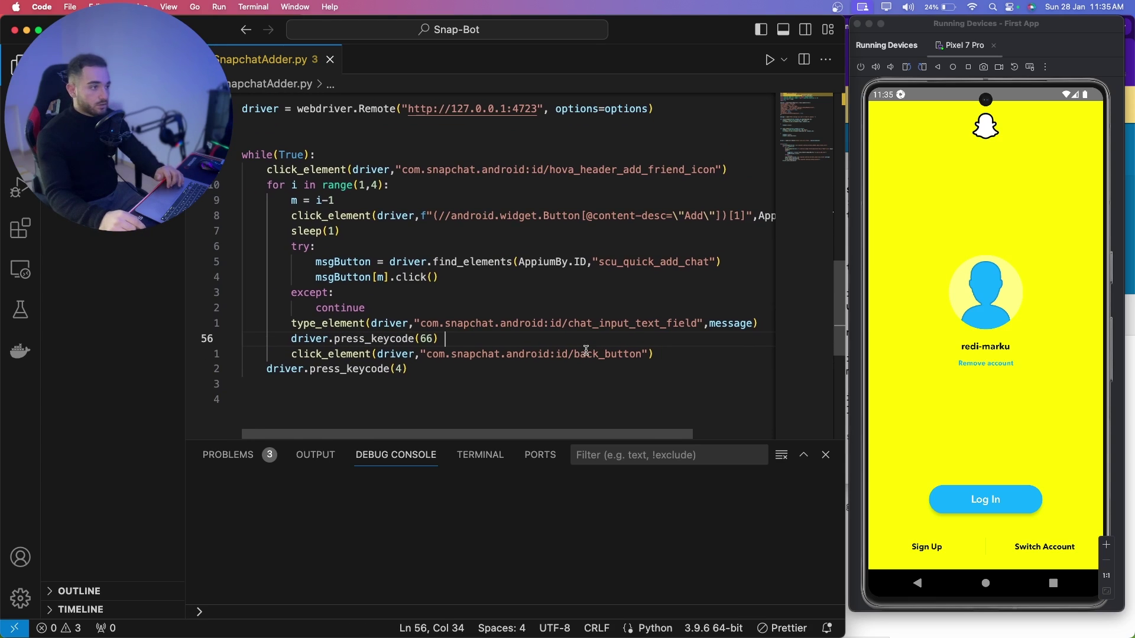